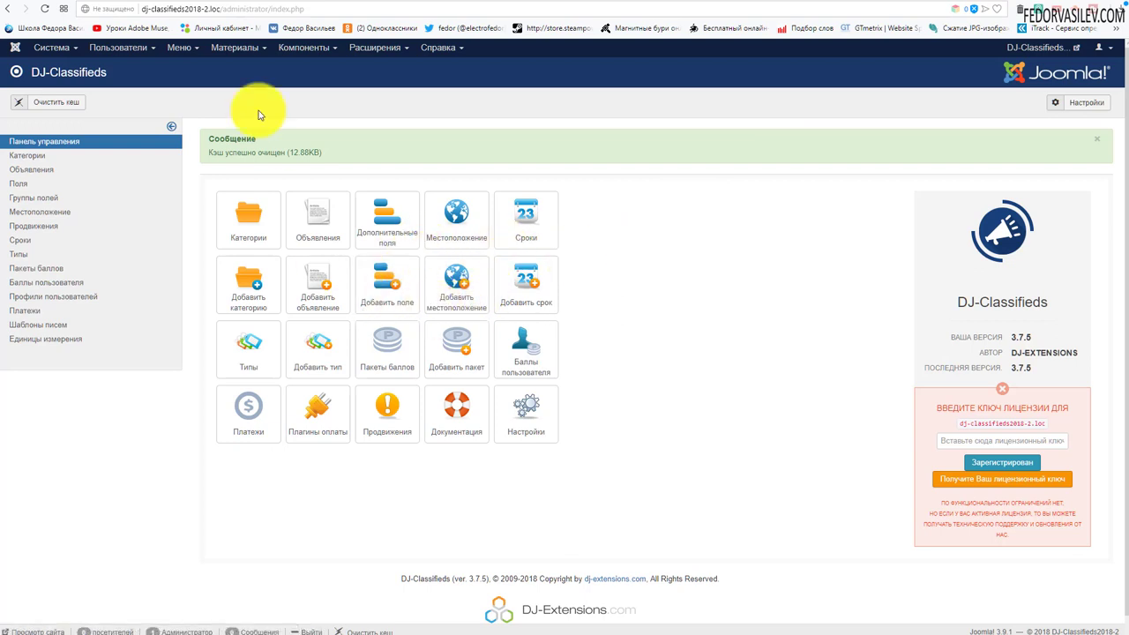
# Create a folder named kategory in the media manager's images directory
pyautogui.click(238, 53)
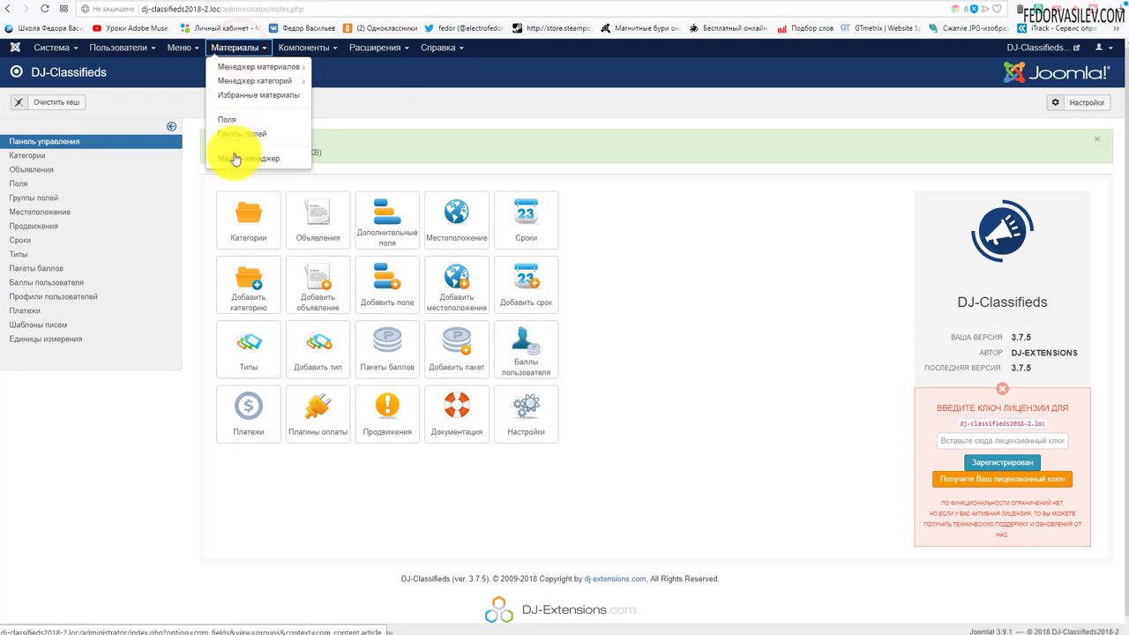
pyautogui.click(254, 158)
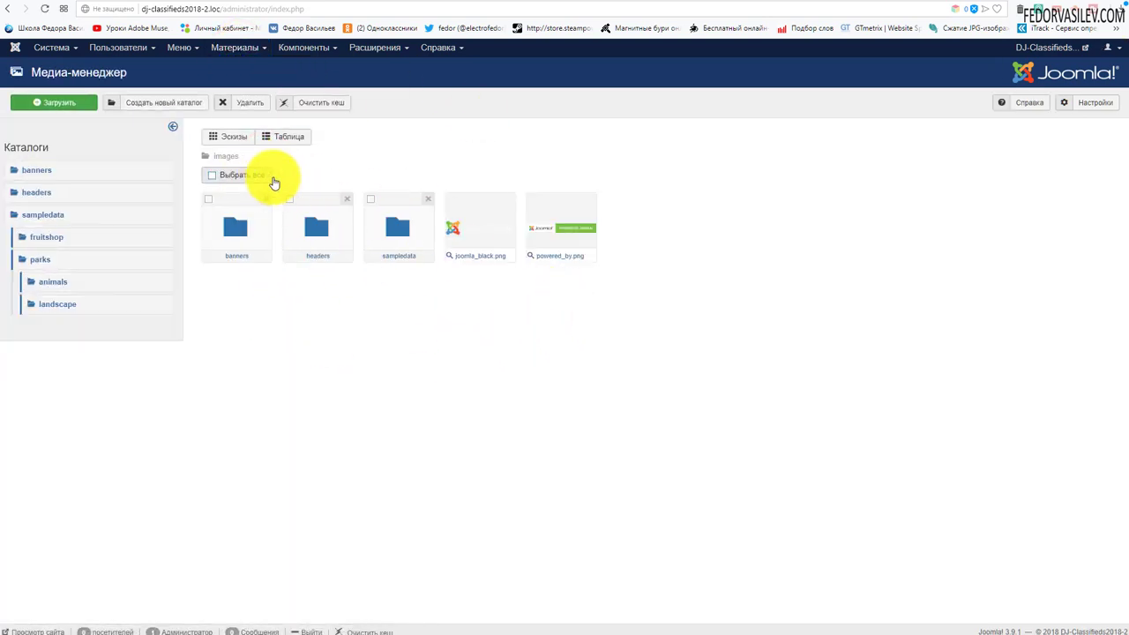
pyautogui.click(142, 107)
pyautogui.click(349, 152)
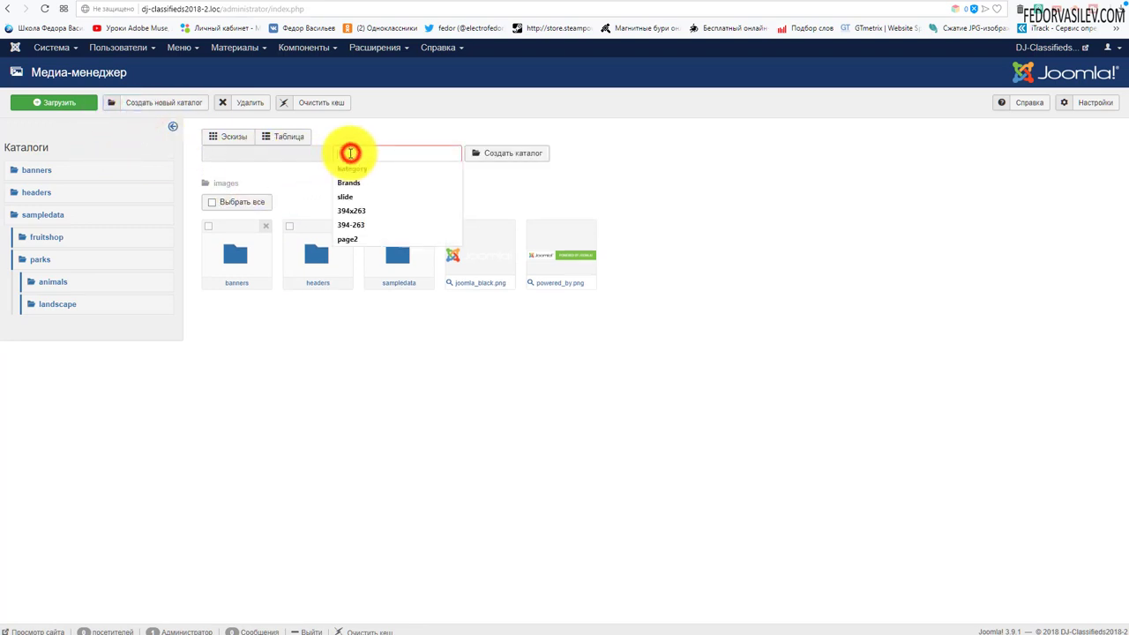
pyautogui.click(351, 167)
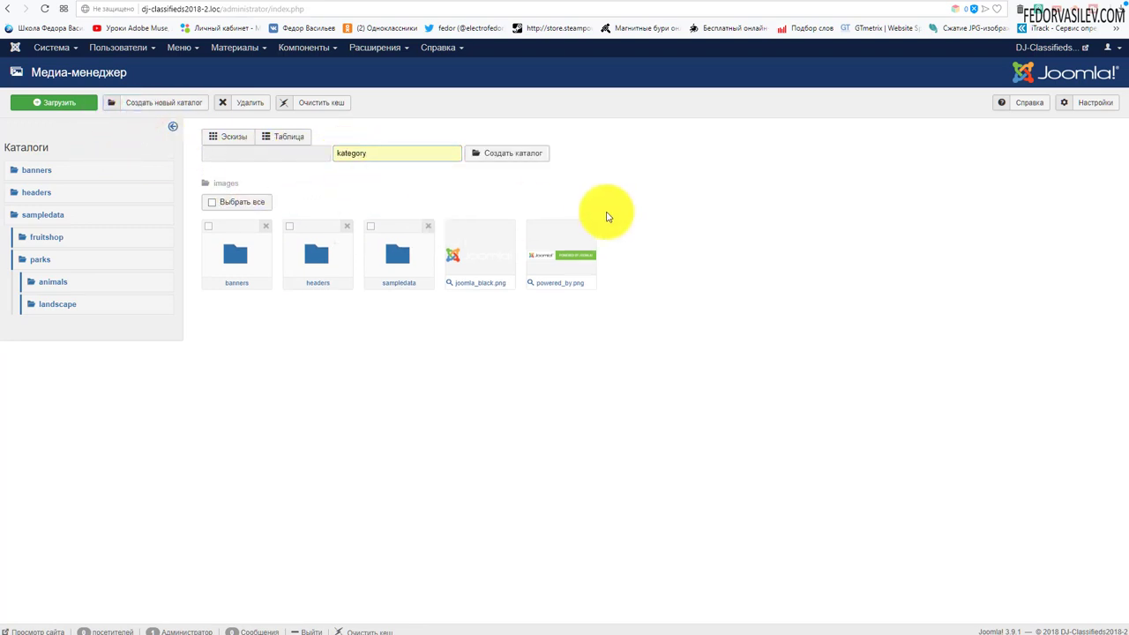
pyautogui.click(495, 154)
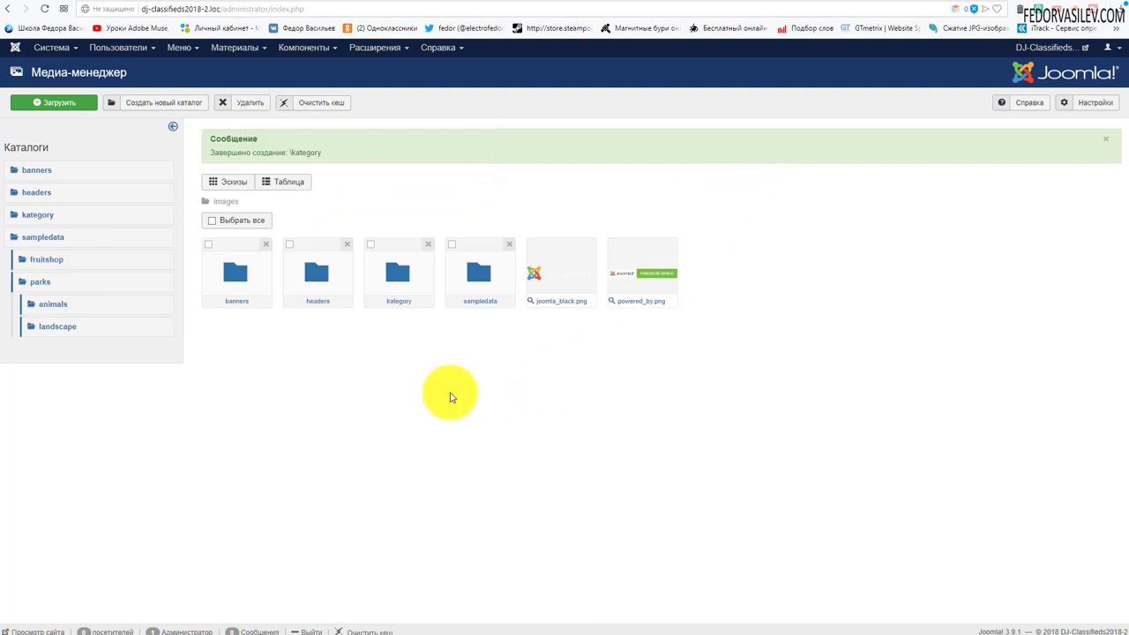
# Upload the 15 round category icon files with names ending in _ths.png into the kategory folder
pyautogui.click(399, 282)
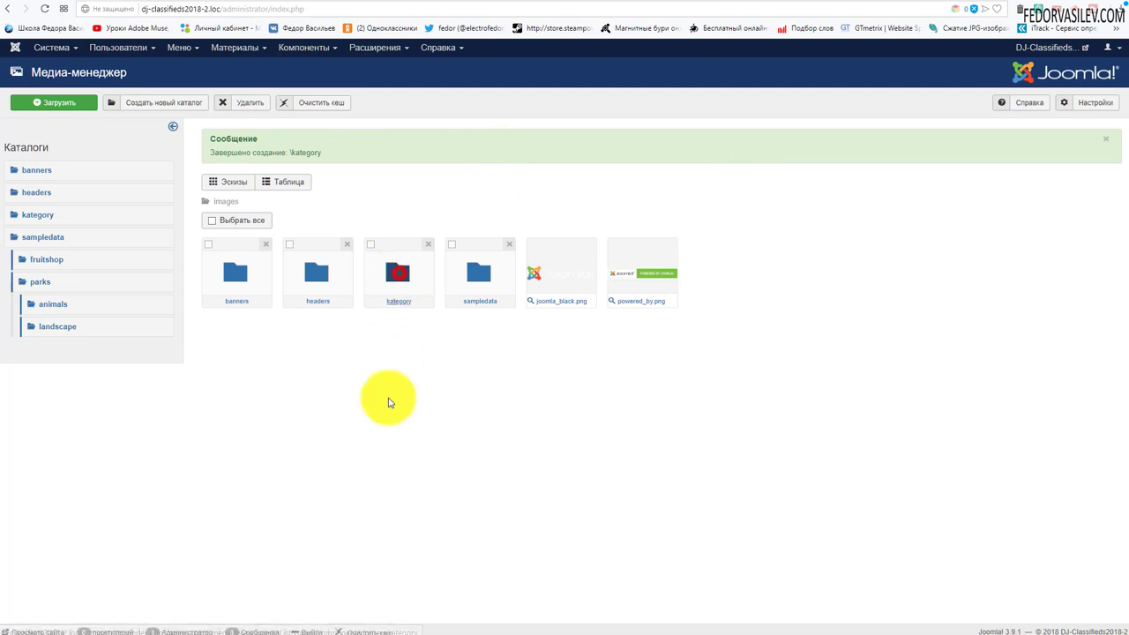
pyautogui.click(56, 103)
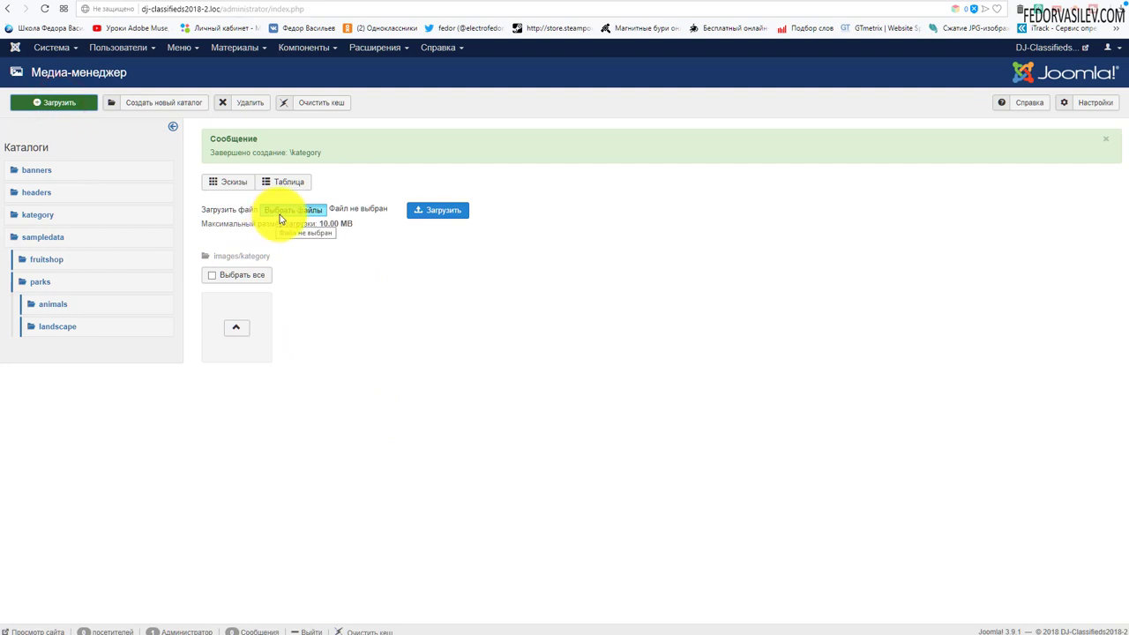
pyautogui.click(283, 215)
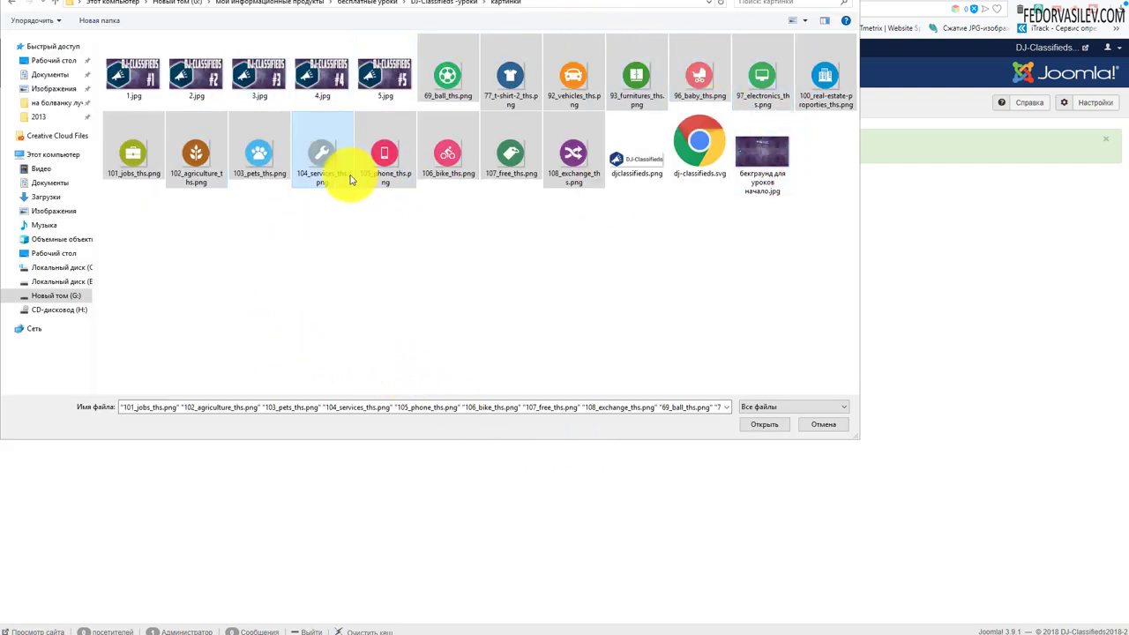
pyautogui.click(756, 423)
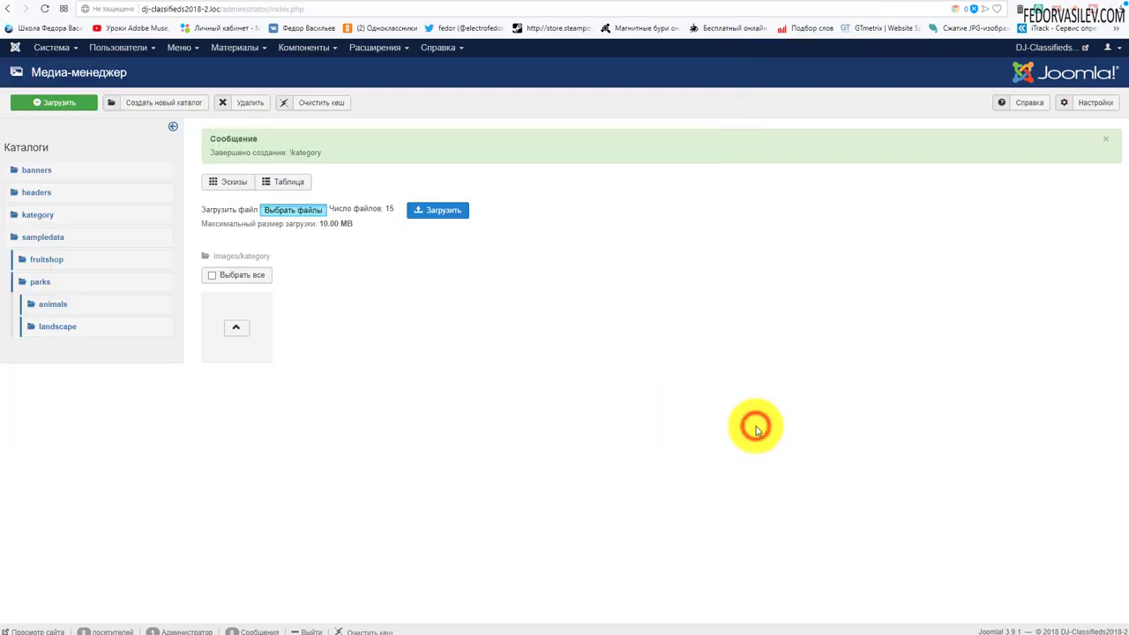
pyautogui.click(429, 212)
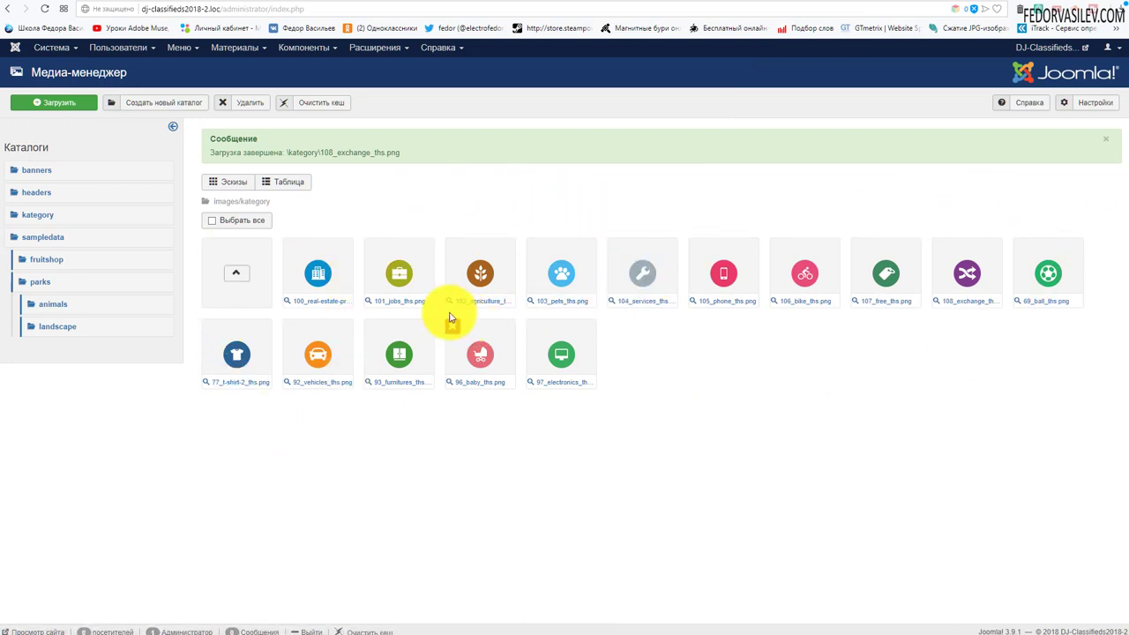
# Start a new DJ-Classifieds category and name it "Сельское хозяйство"
pyautogui.click(361, 51)
pyautogui.click(321, 48)
pyautogui.click(334, 66)
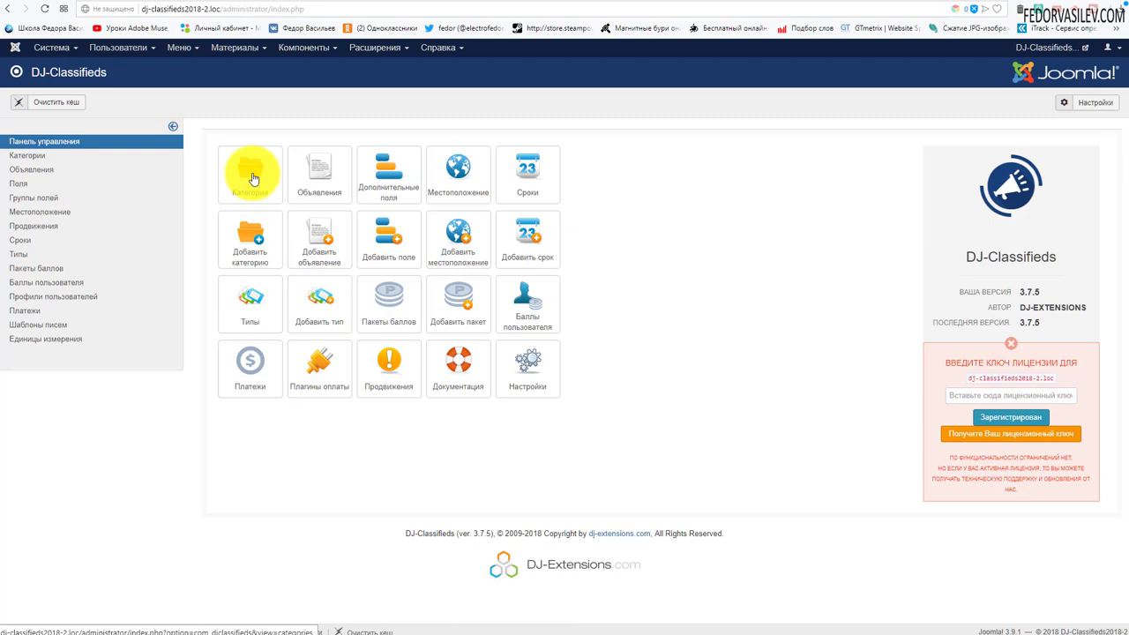
pyautogui.click(252, 177)
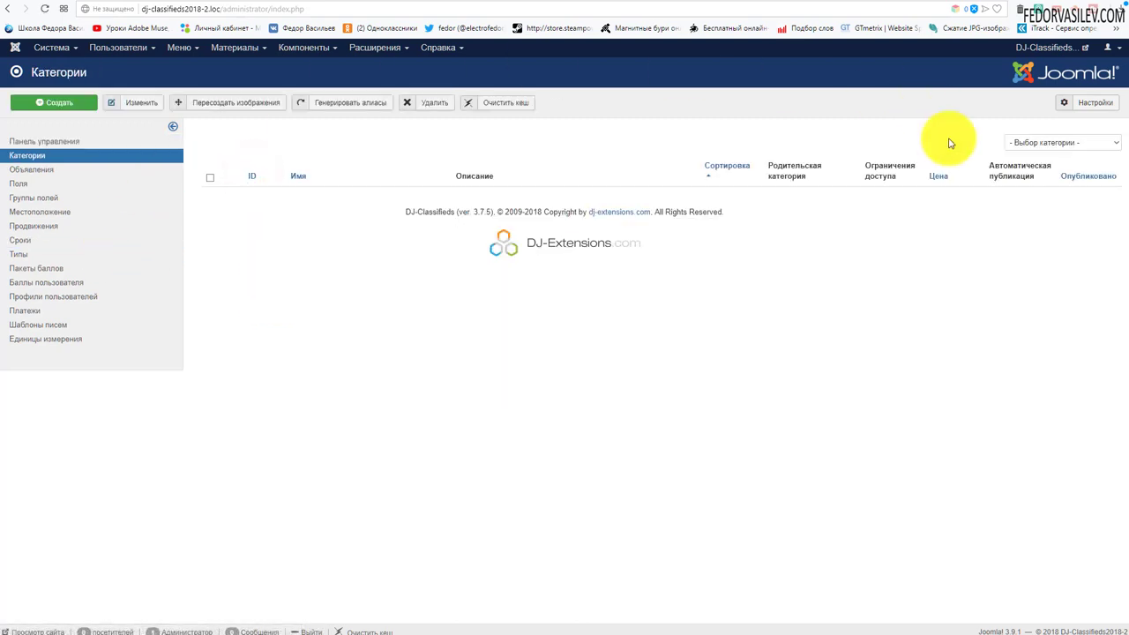
pyautogui.click(73, 102)
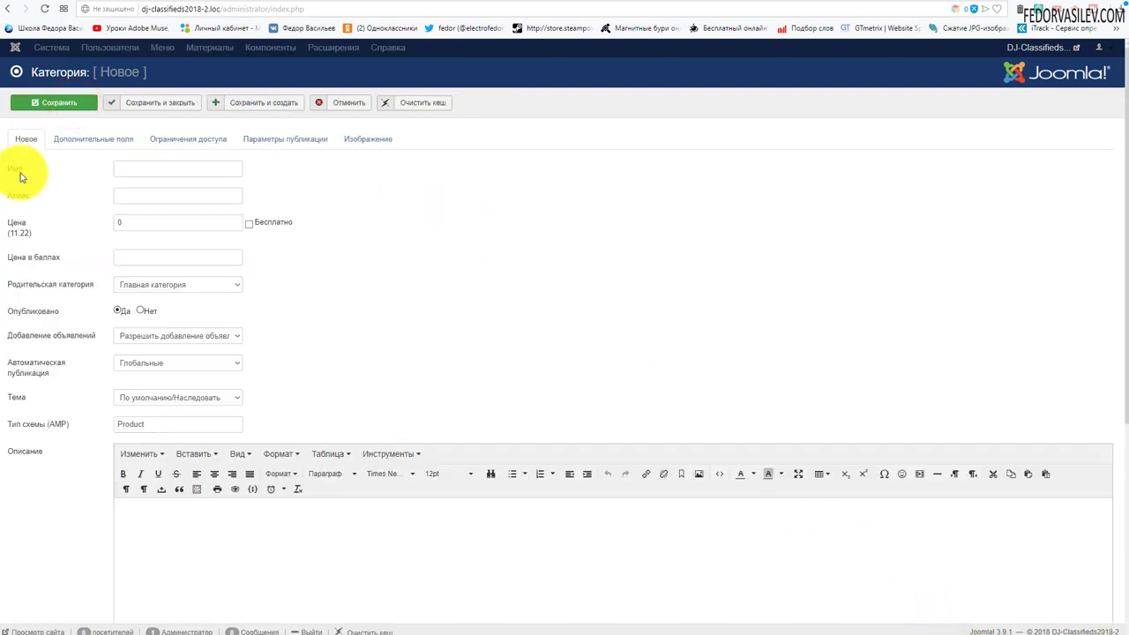
pyautogui.rightClick(155, 167)
pyautogui.click(175, 238)
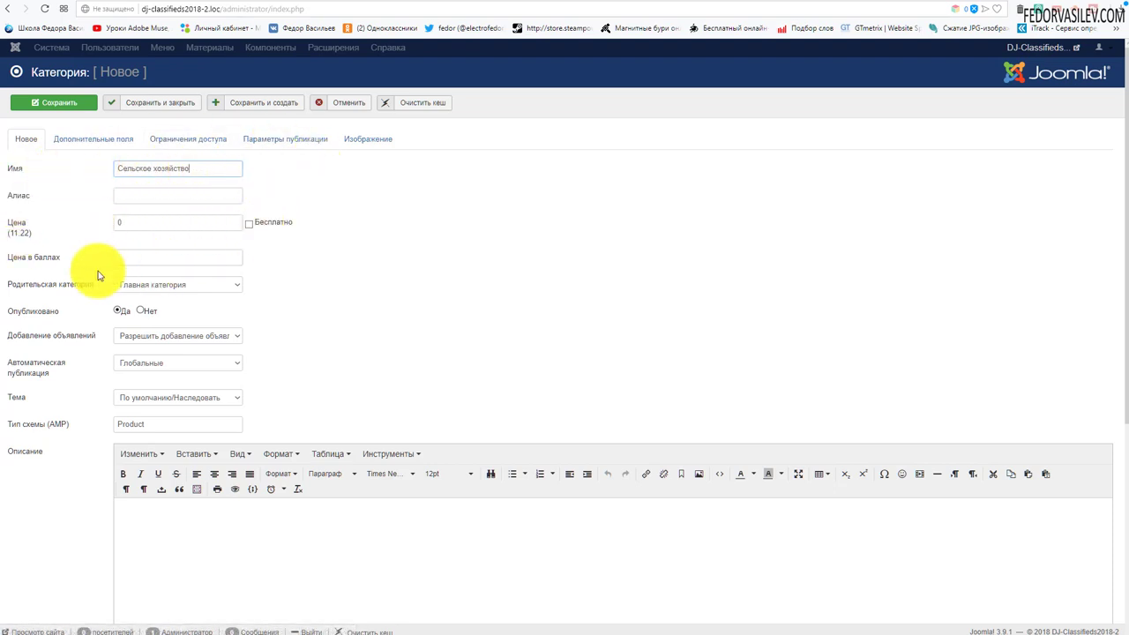
# Mark the new category's price as free (Бесплатно)
pyautogui.click(249, 224)
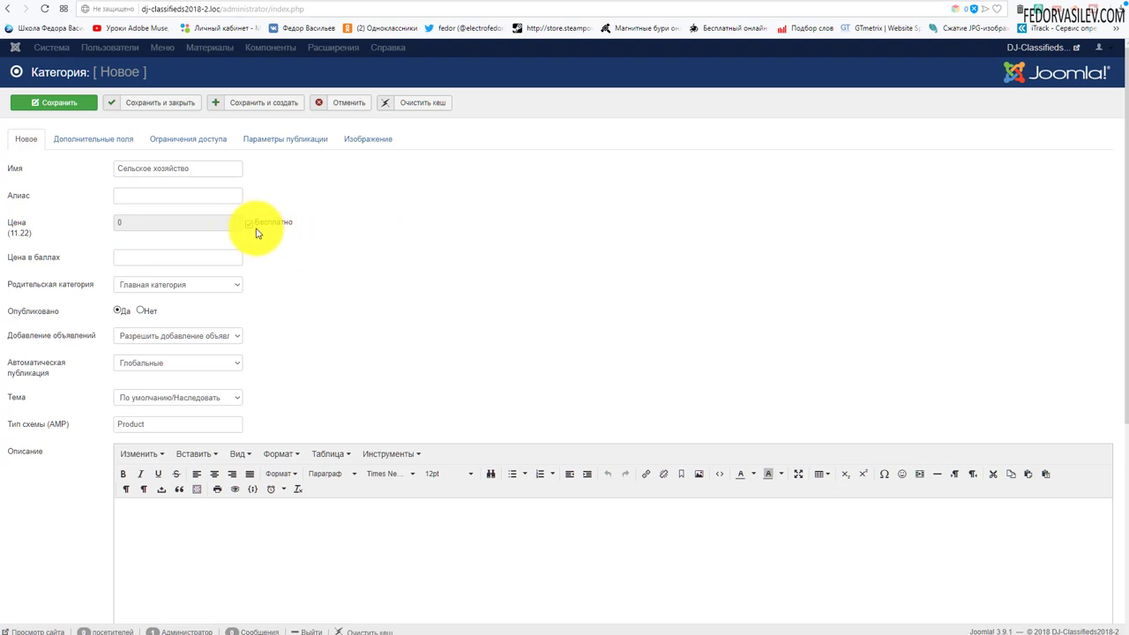
pyautogui.click(249, 224)
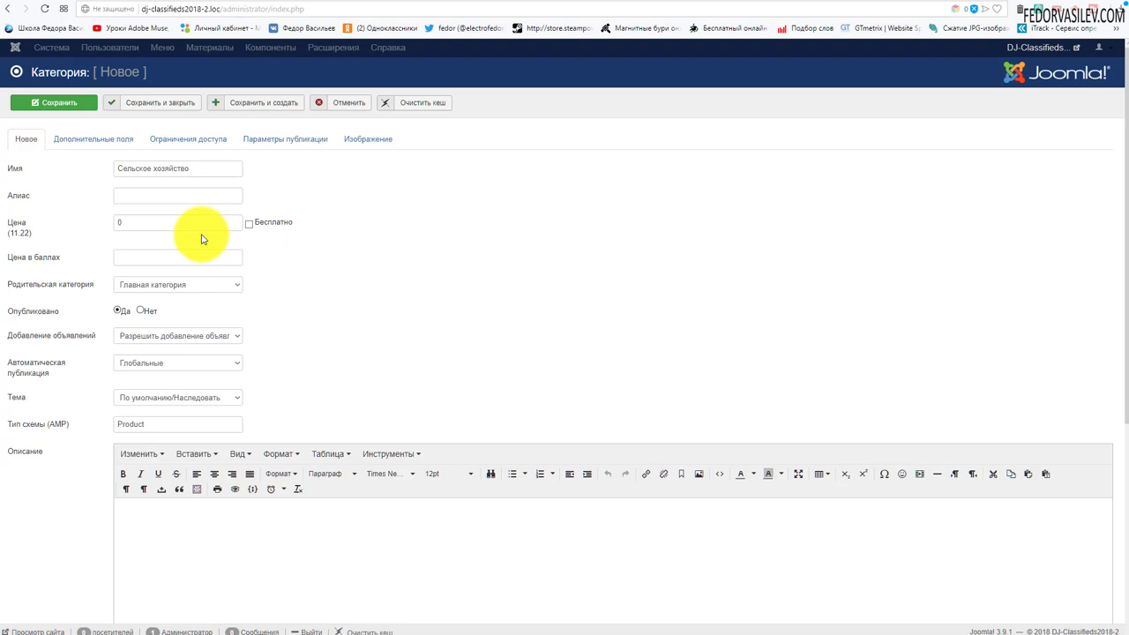
pyautogui.click(249, 224)
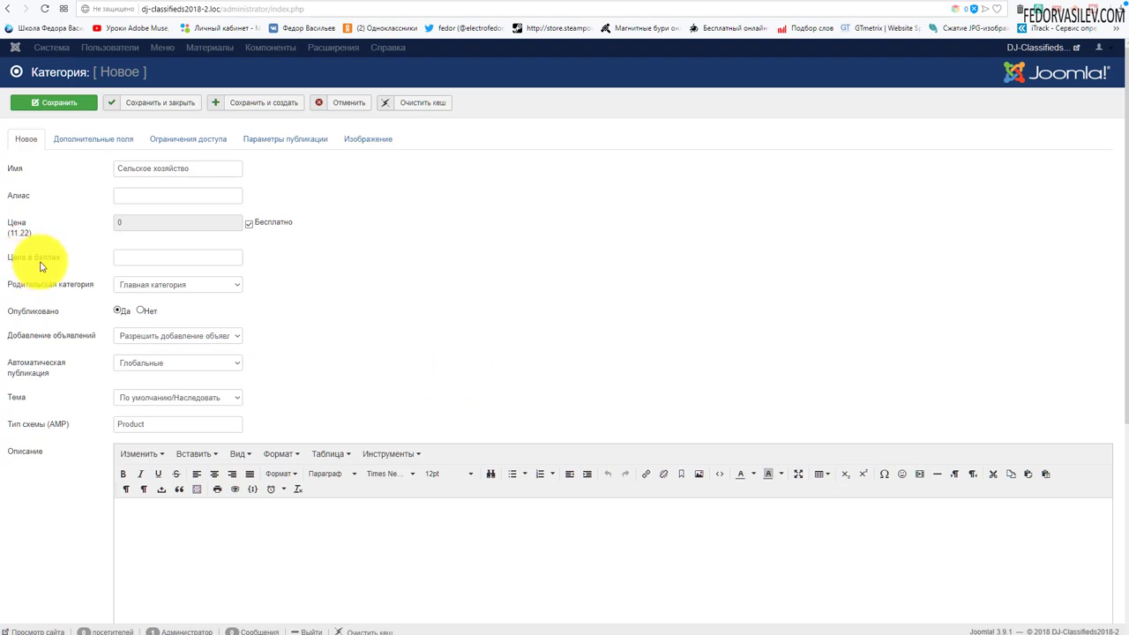
# Examine the category's price in points field and the parent category choices
pyautogui.click(118, 259)
pyautogui.click(68, 235)
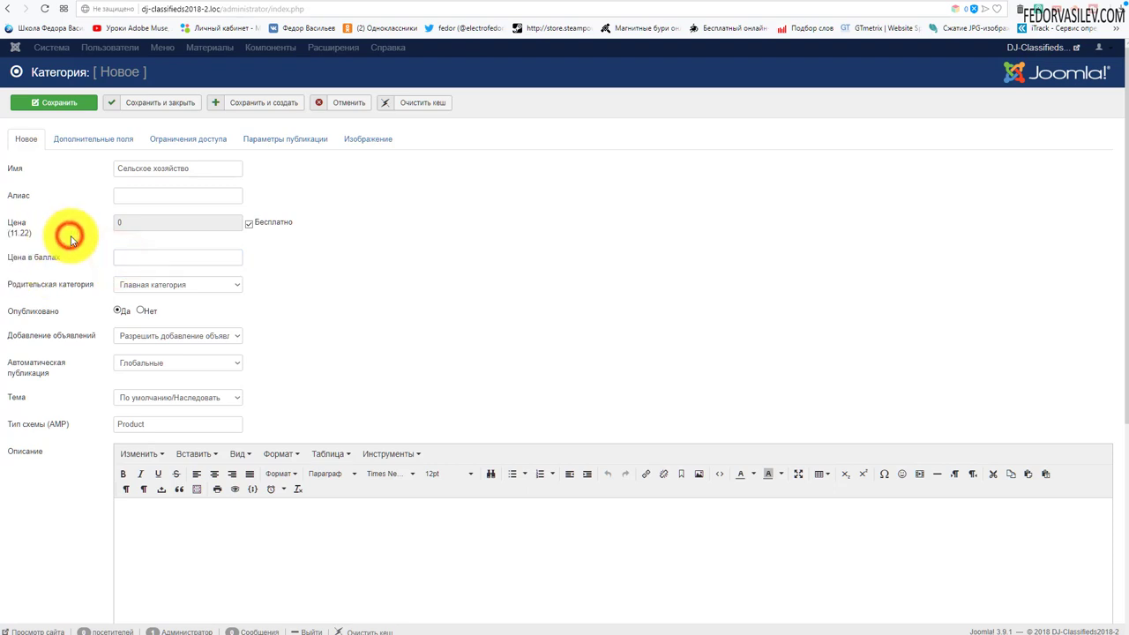
pyautogui.moveTo(64, 257); pyautogui.dragTo(18, 257)
pyautogui.click(68, 205)
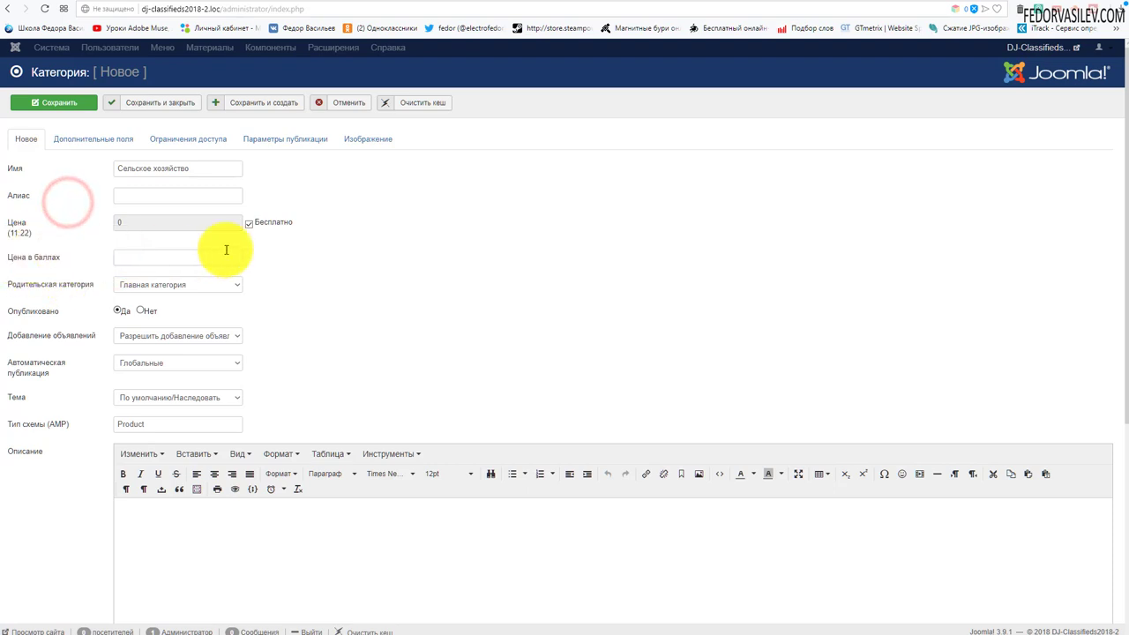
pyautogui.scroll(-1, 53, 221)
pyautogui.scroll(1, 252, 290)
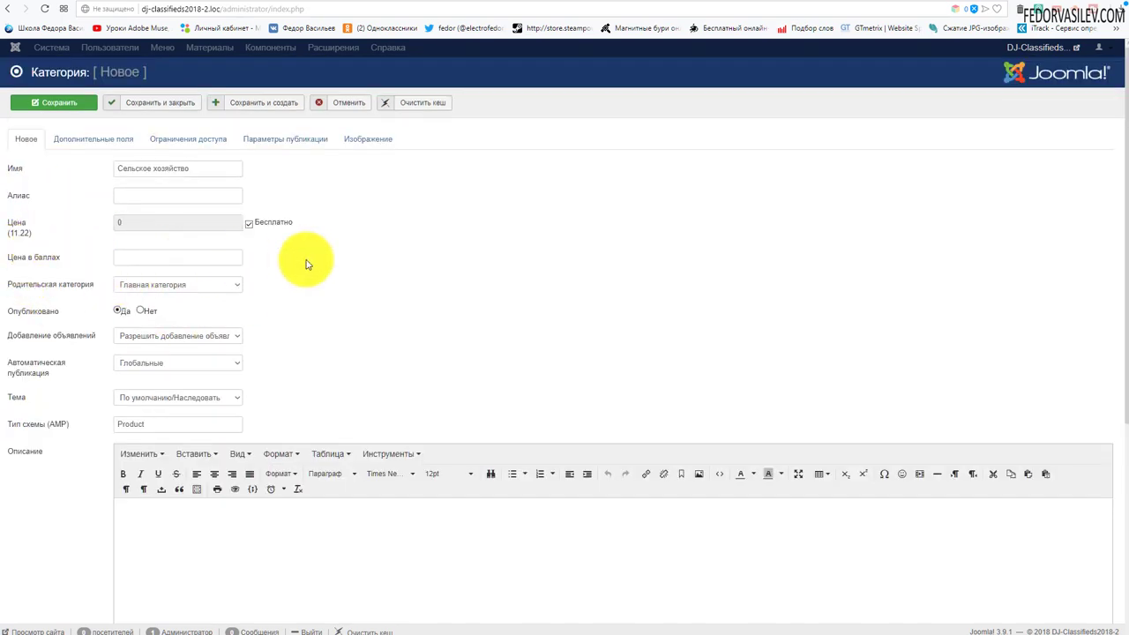
pyautogui.click(206, 284)
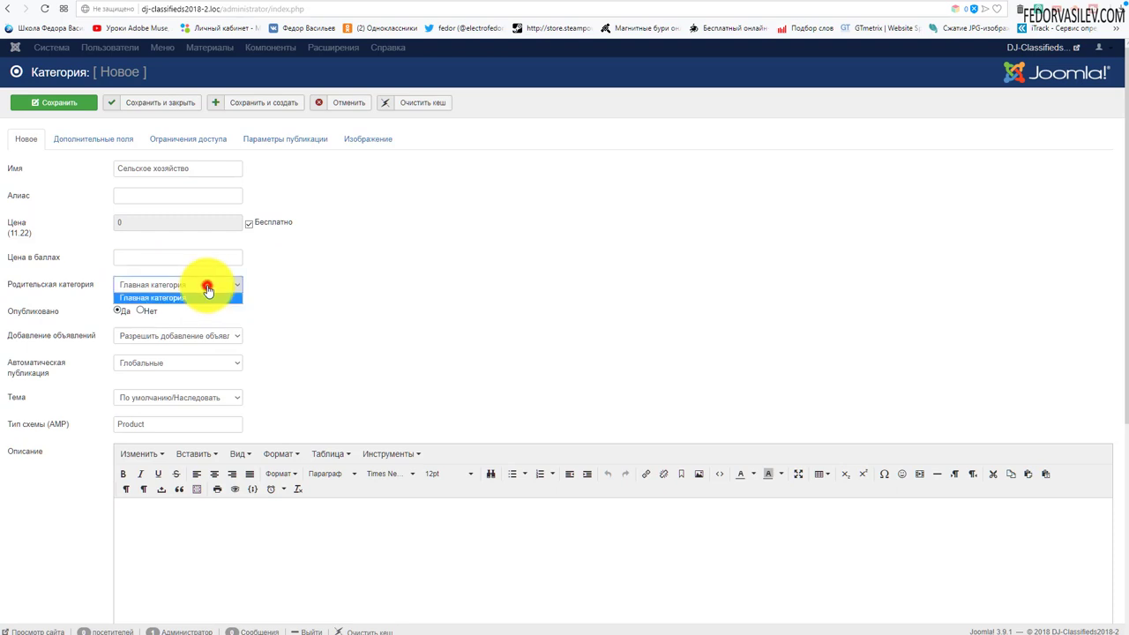
pyautogui.click(330, 284)
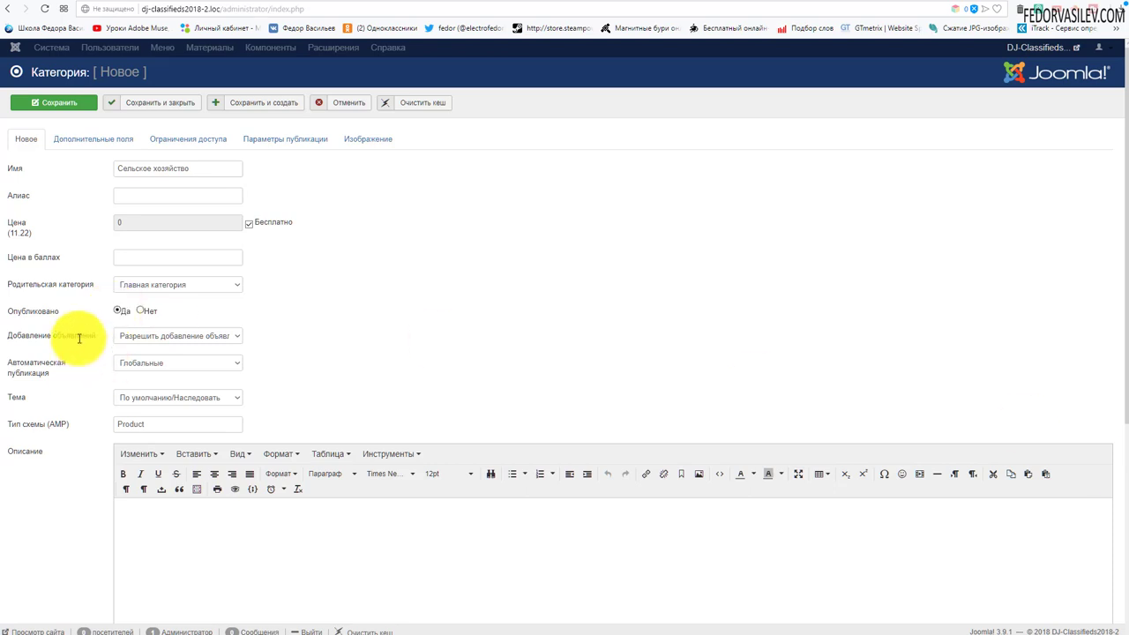
# Review the available options for adding ads, automatic publication and the category theme
pyautogui.click(148, 336)
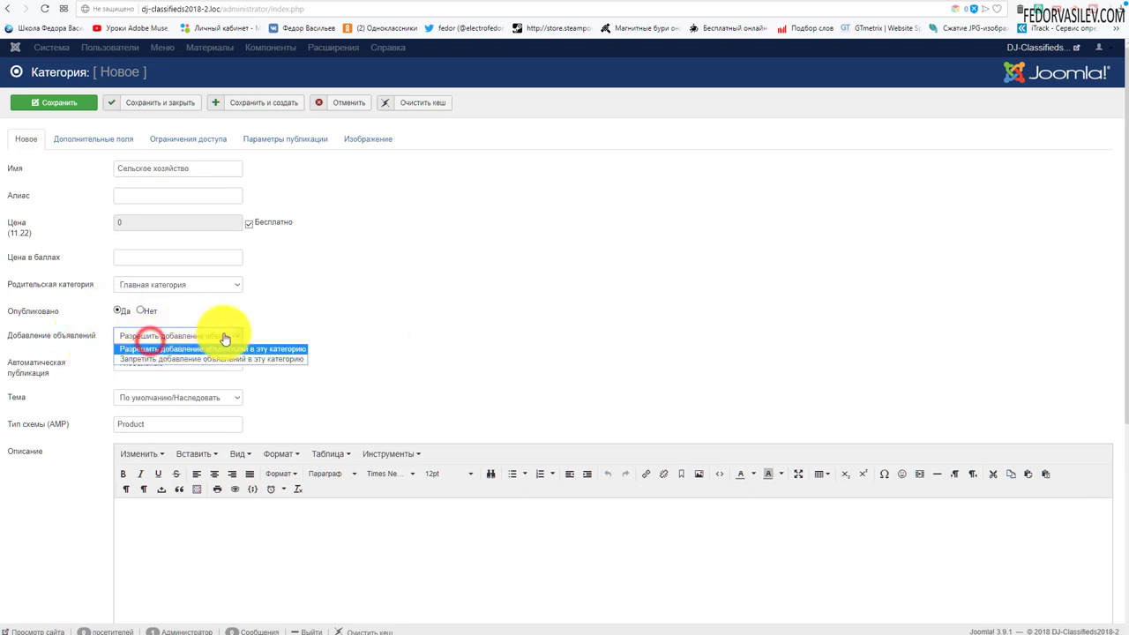
pyautogui.click(364, 318)
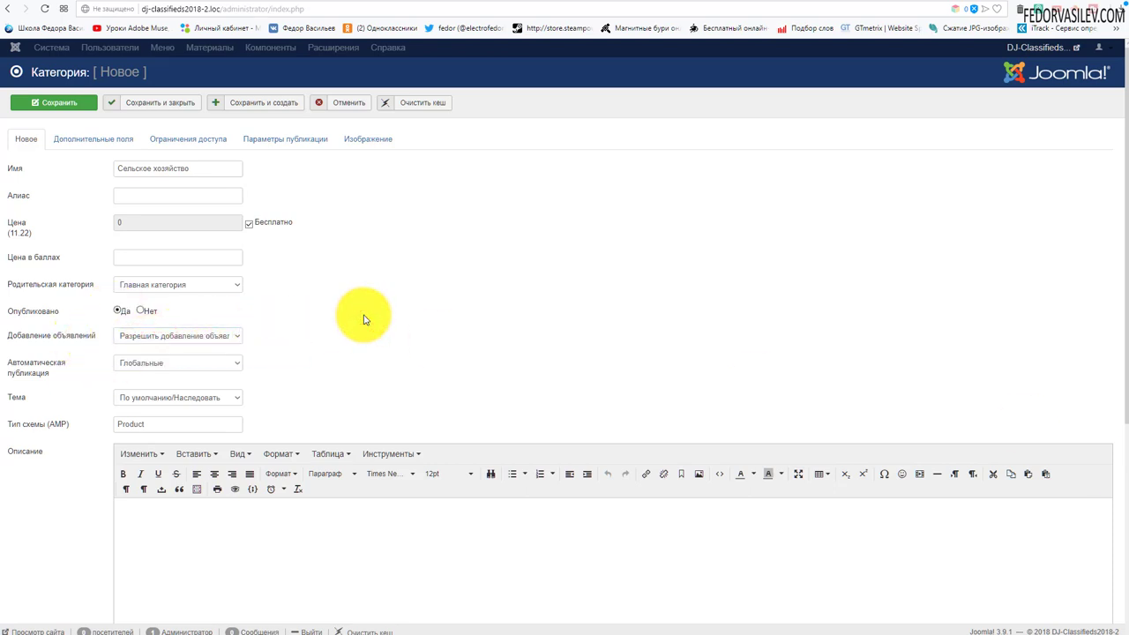
pyautogui.click(209, 365)
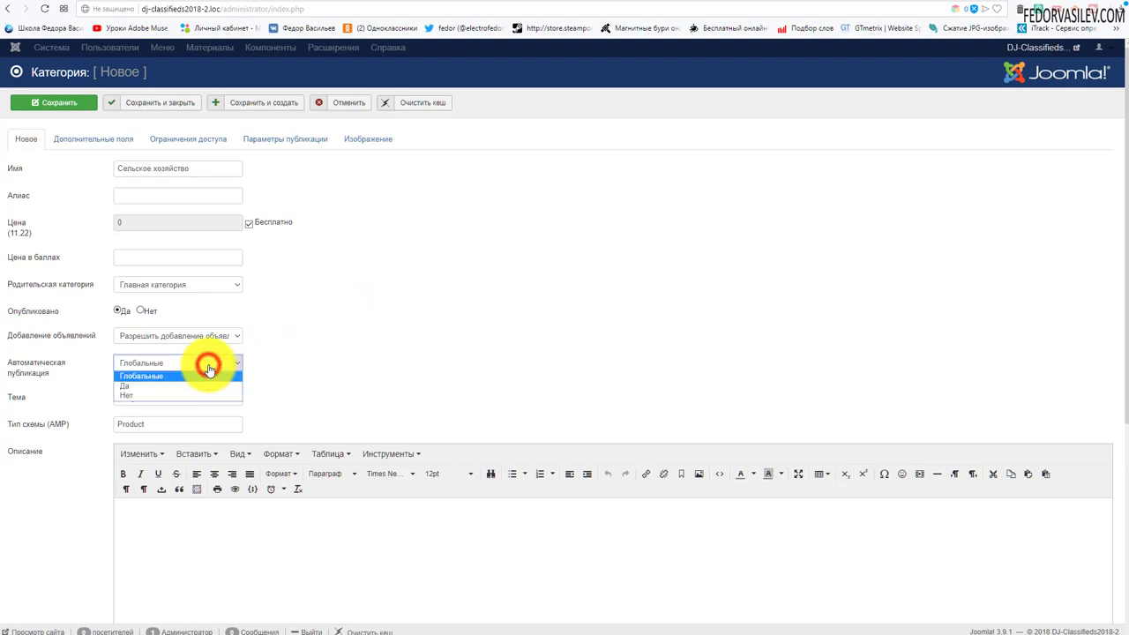
pyautogui.click(79, 364)
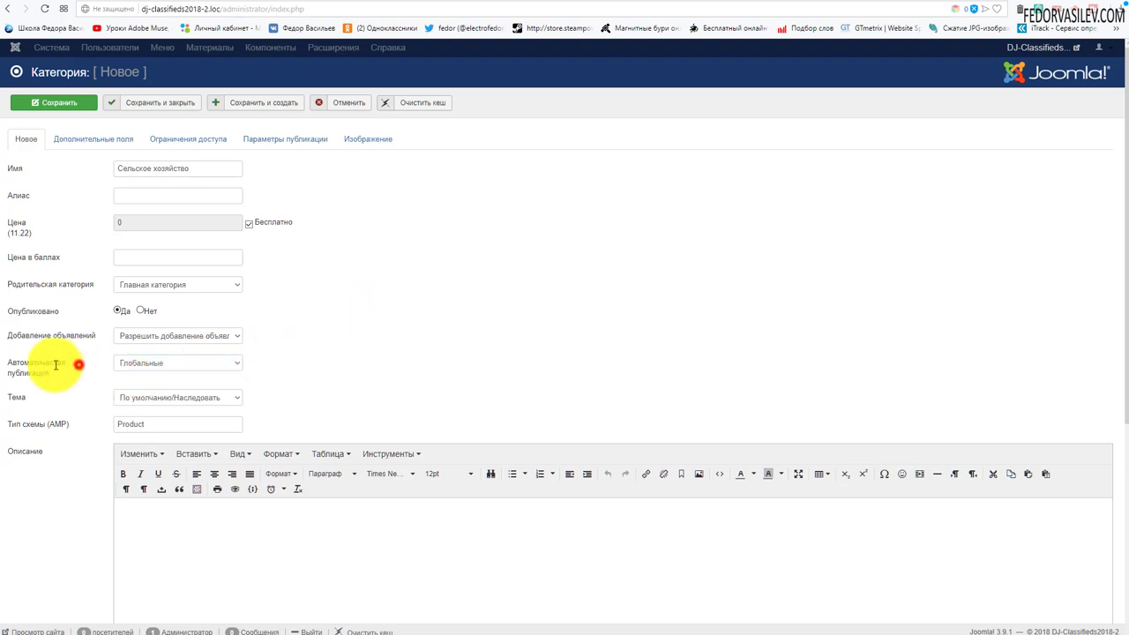
pyautogui.click(167, 362)
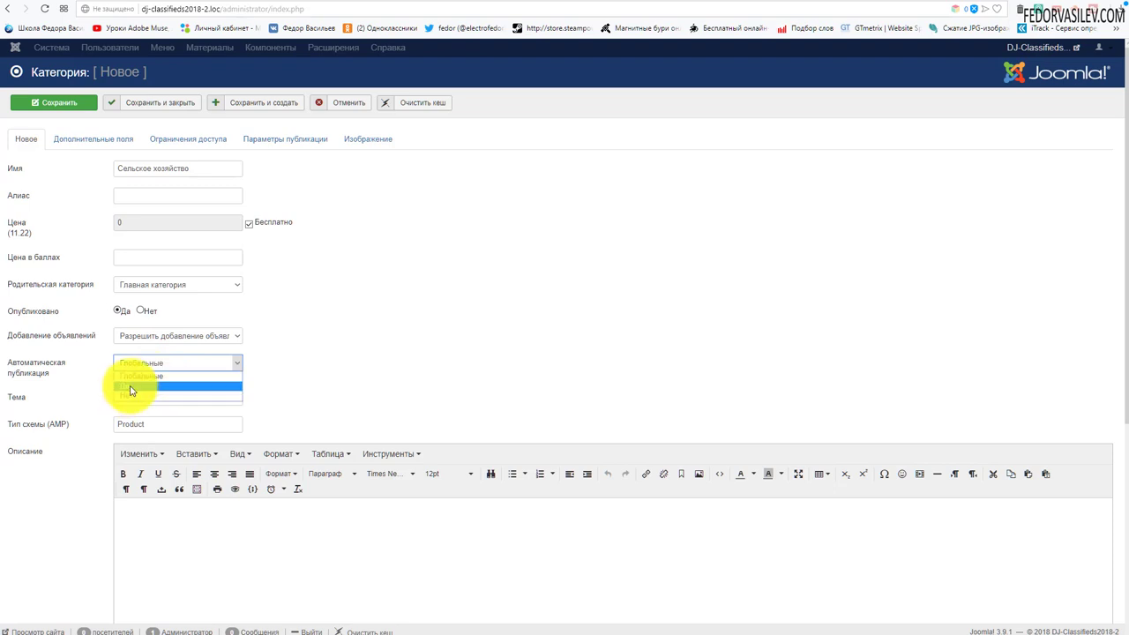
pyautogui.click(360, 367)
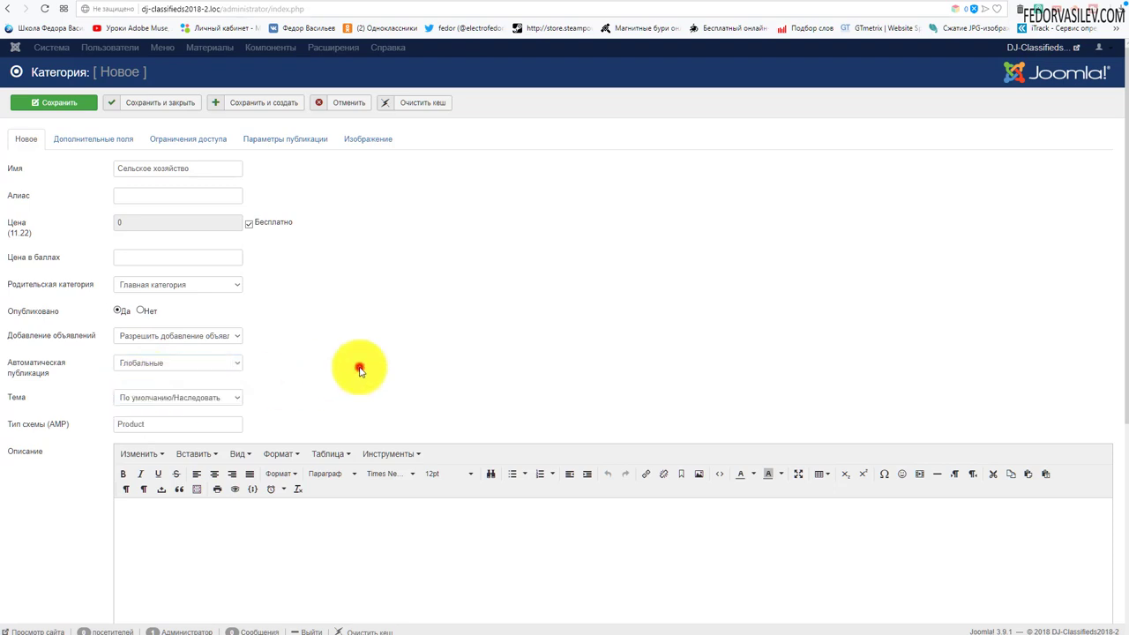
pyautogui.click(146, 363)
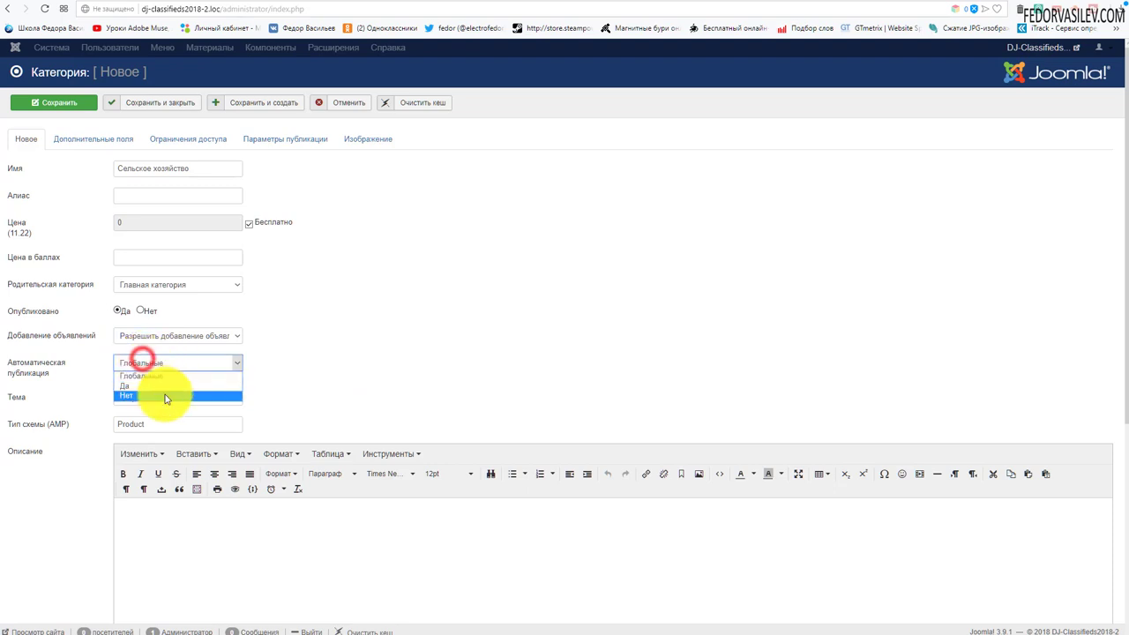
pyautogui.click(429, 360)
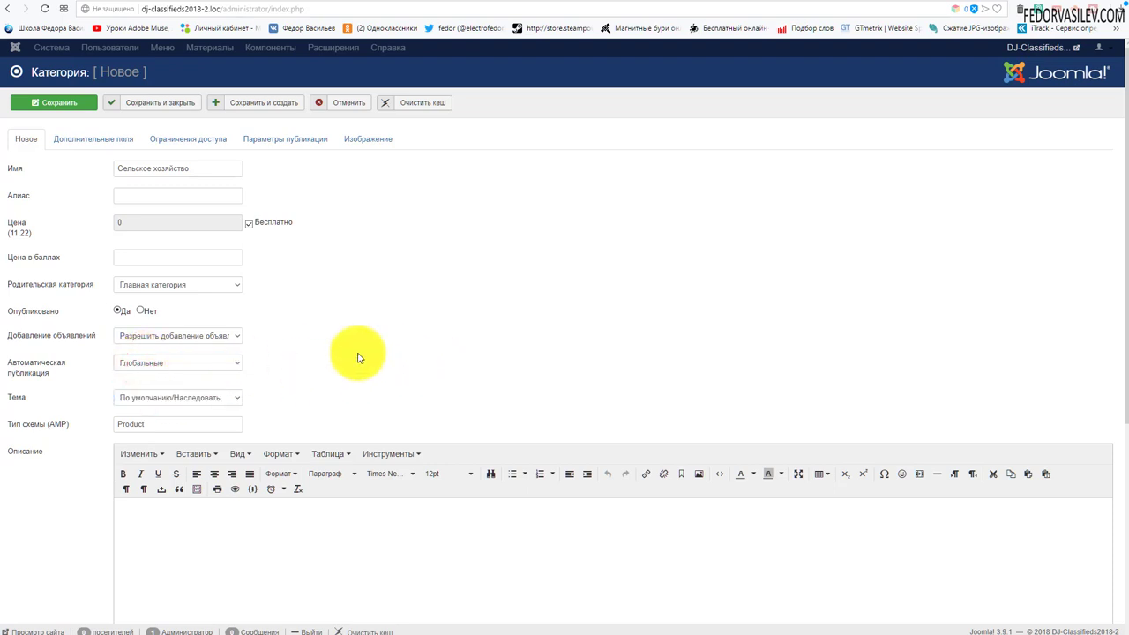
pyautogui.click(195, 401)
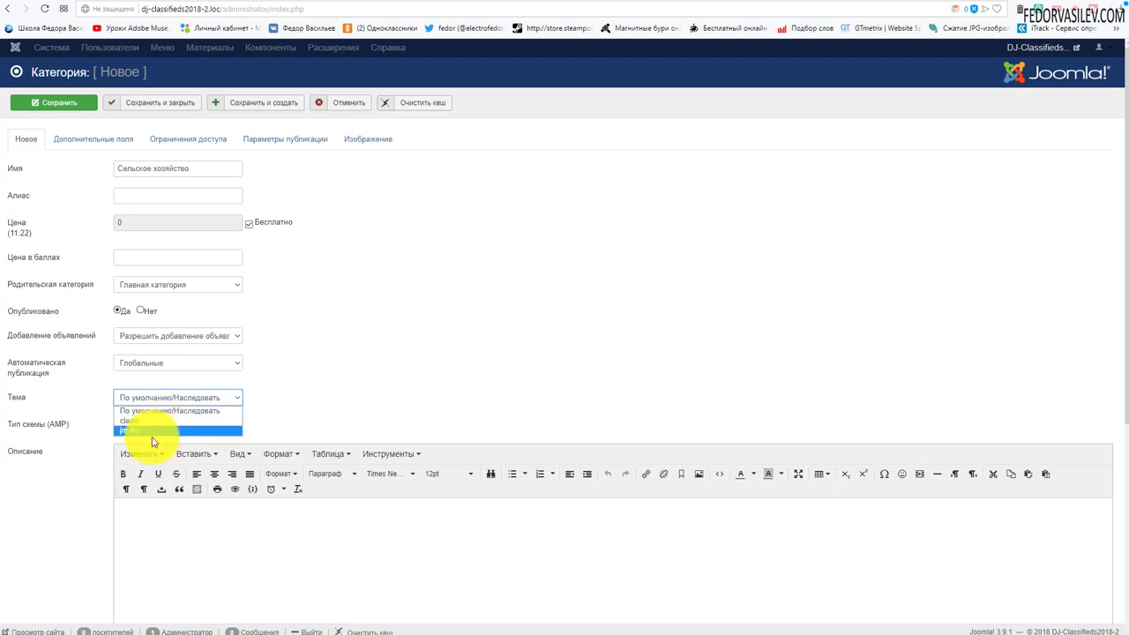
pyautogui.click(397, 379)
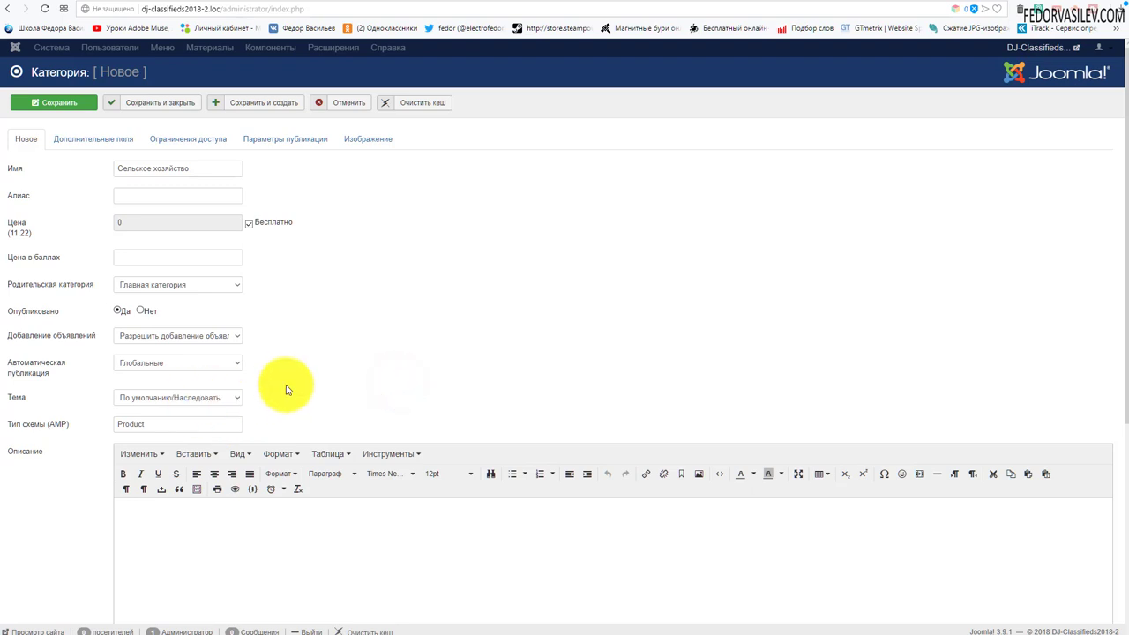
# Examine the category's AMP schema type and its description editor
pyautogui.scroll(-1, 285, 389)
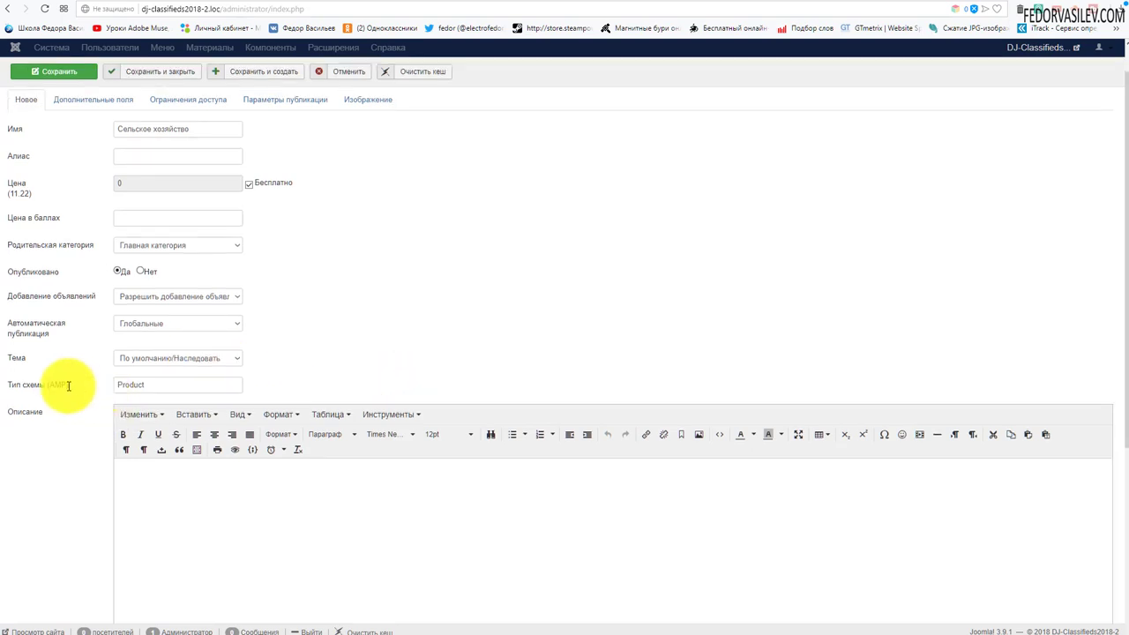
pyautogui.doubleClick(164, 383)
pyautogui.click(421, 359)
pyautogui.scroll(-3, 421, 359)
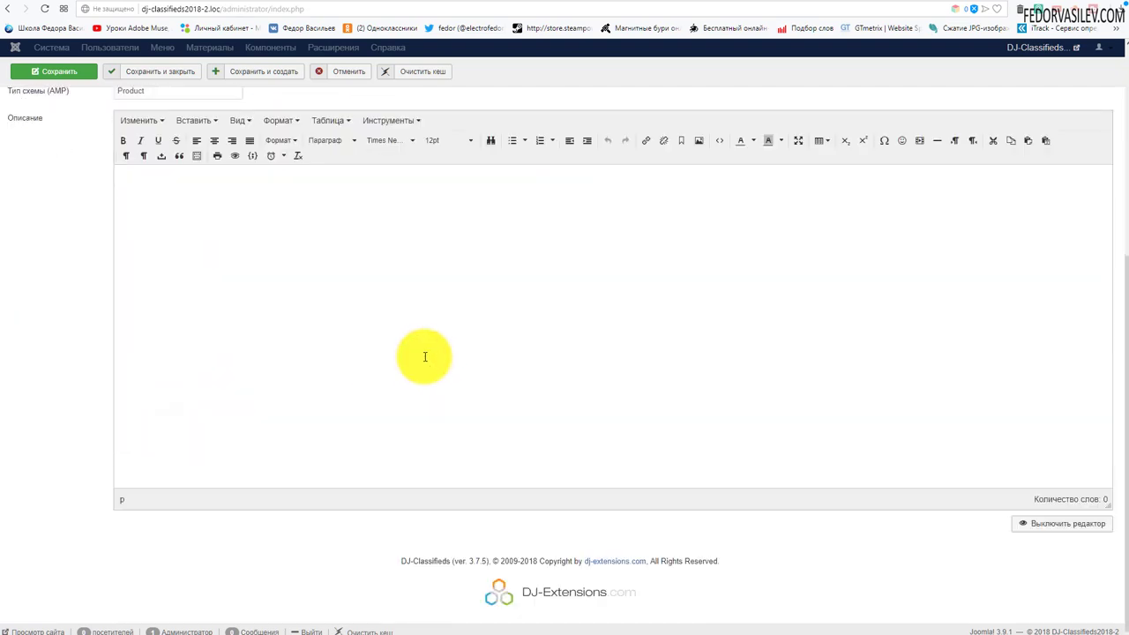
pyautogui.click(424, 356)
pyautogui.scroll(1, 247, 304)
pyautogui.scroll(2, 248, 304)
pyautogui.scroll(-3, 255, 308)
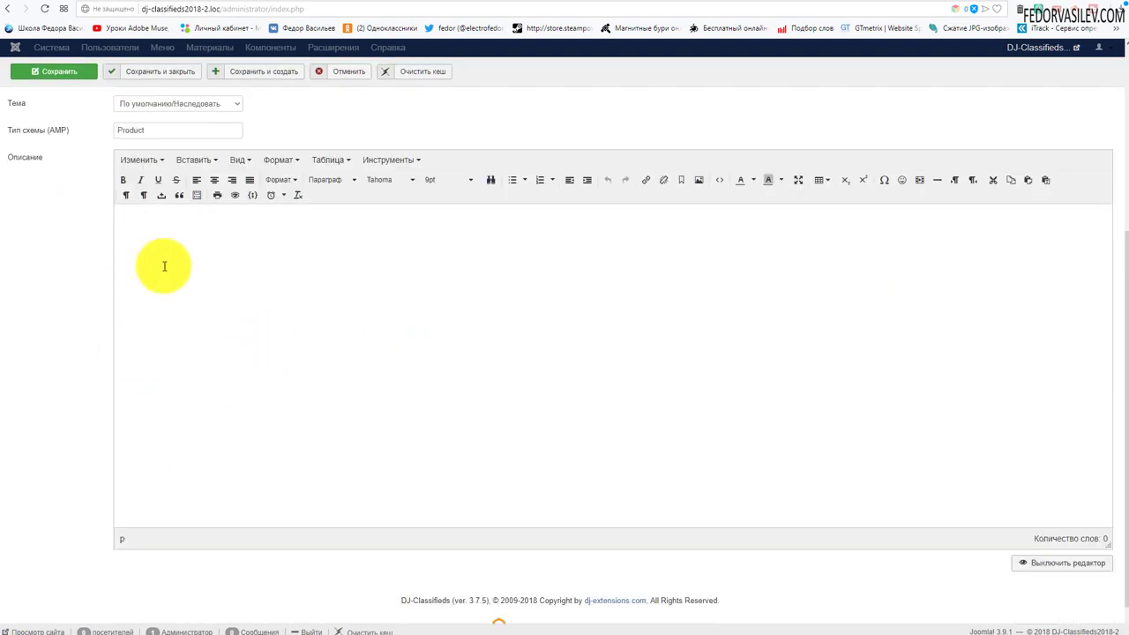
# Enter "описание категории" as the new category's description
pyautogui.click(176, 261)
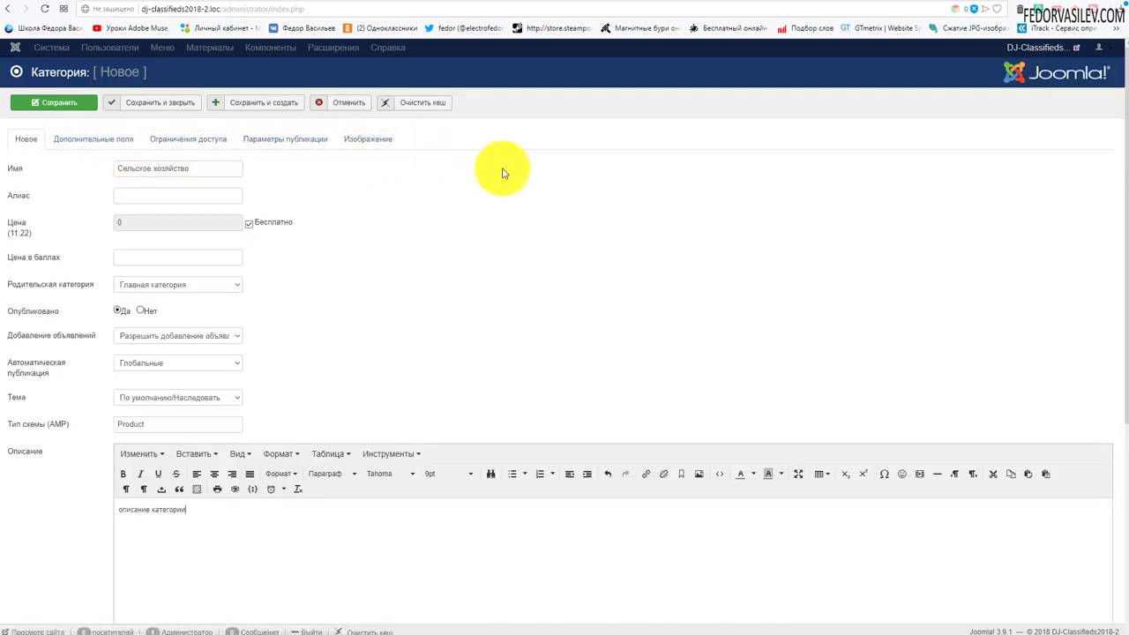
pyautogui.scroll(-4, 503, 171)
pyautogui.scroll(4, 504, 171)
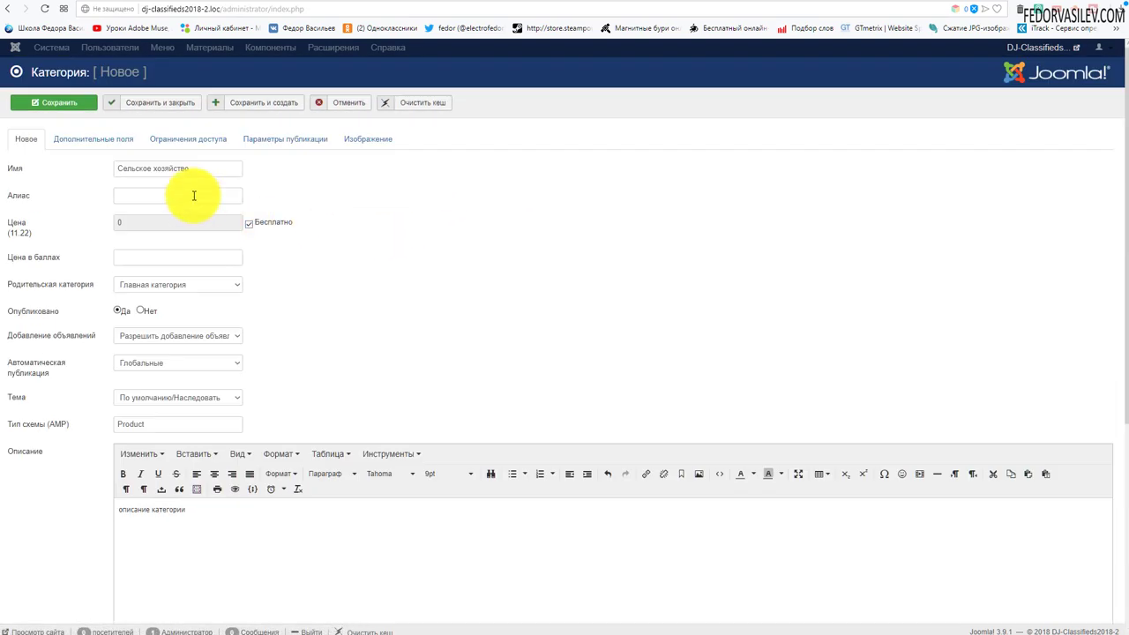
# Examine the category's additional fields section and the choices for adults-only access and viewing restrictions
pyautogui.click(106, 140)
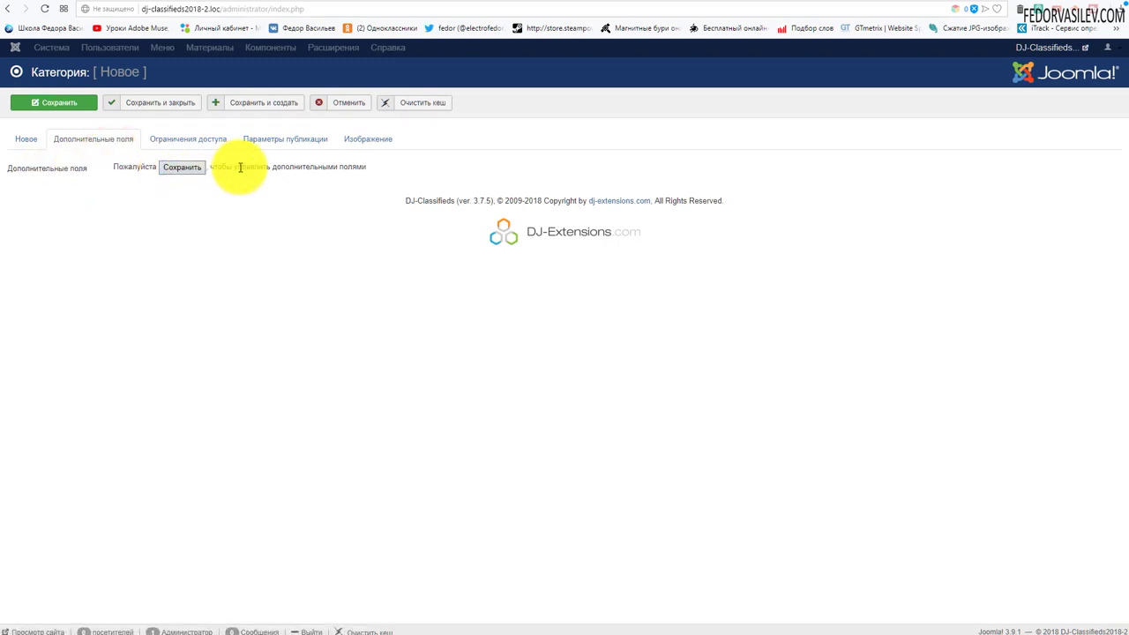
pyautogui.click(195, 146)
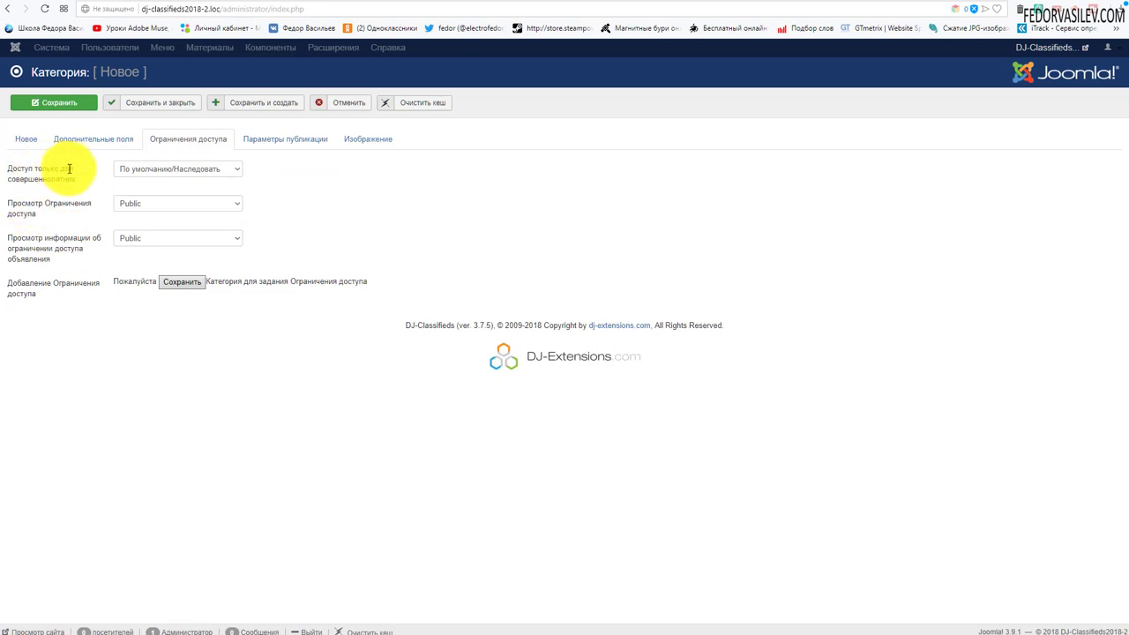
pyautogui.click(146, 177)
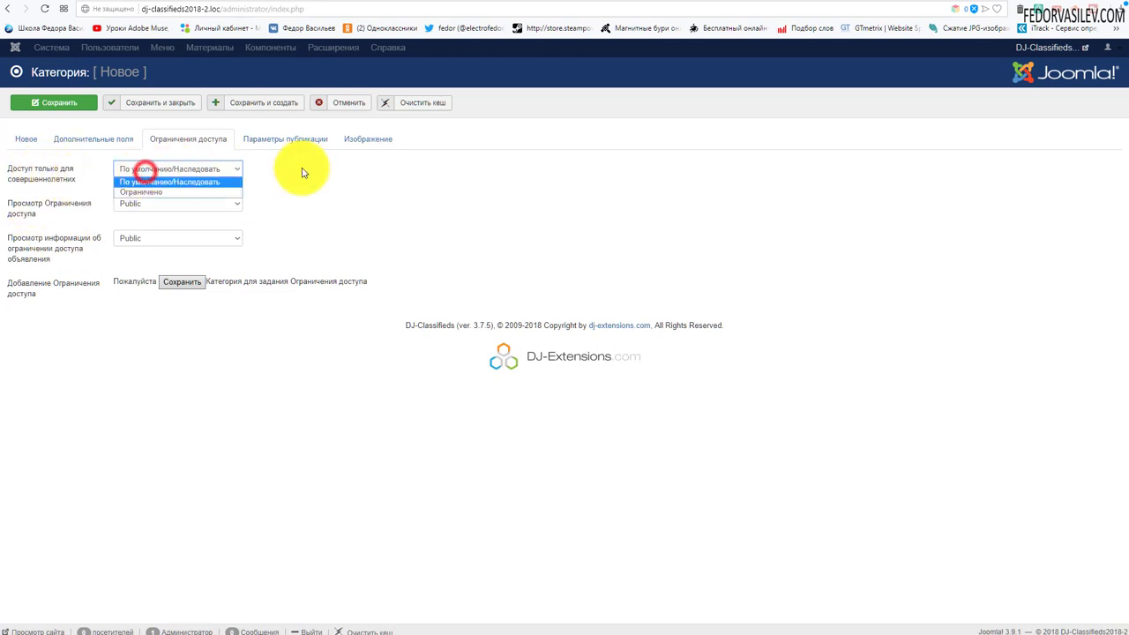
pyautogui.click(401, 189)
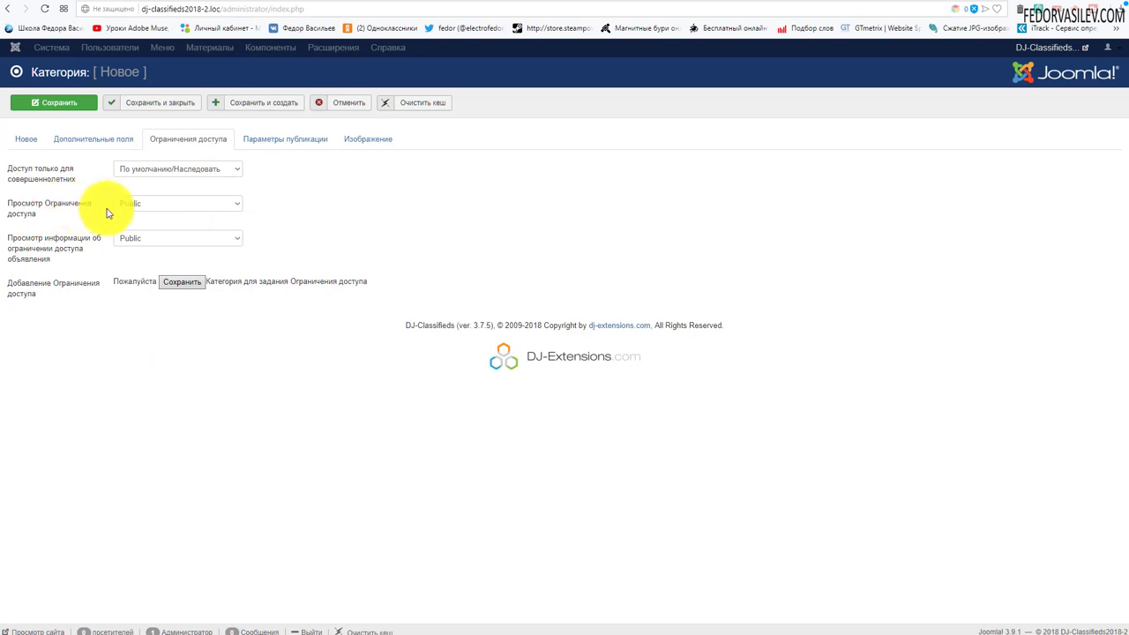
pyautogui.click(195, 205)
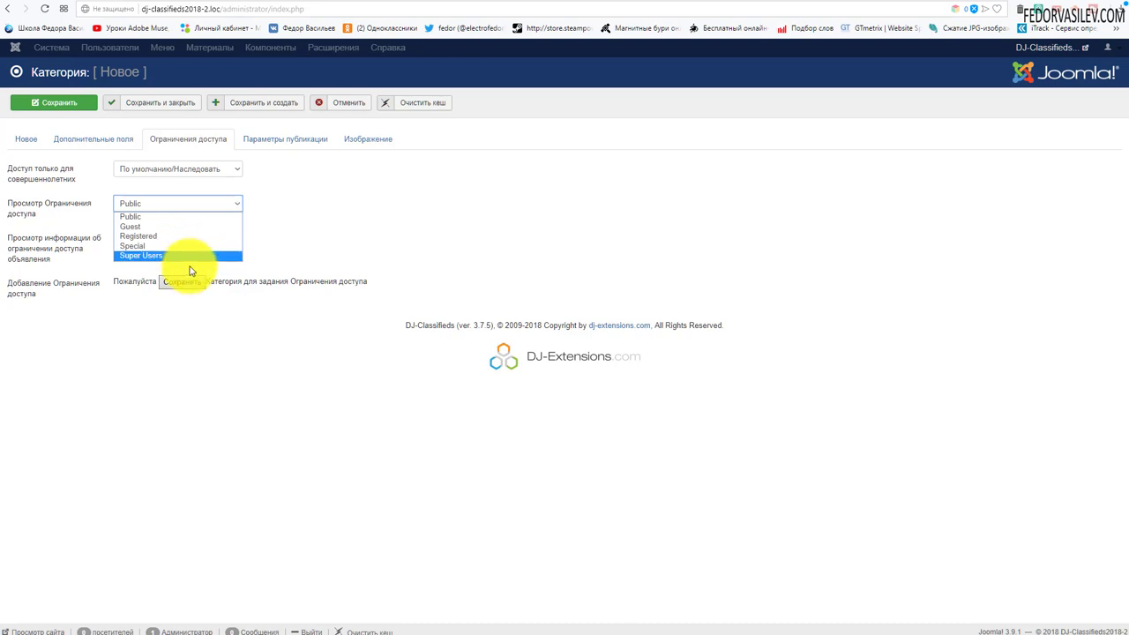
pyautogui.click(310, 221)
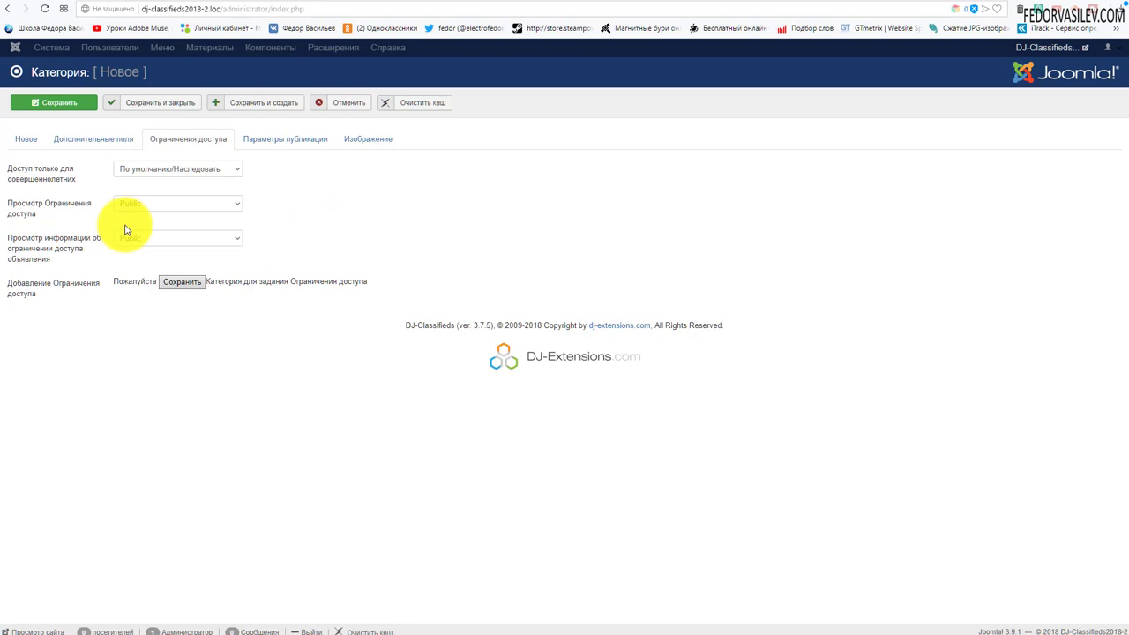
# Try the Ограничено option for adults-only access, then restore По умолчанию/Наследовать
pyautogui.click(141, 168)
pyautogui.click(138, 185)
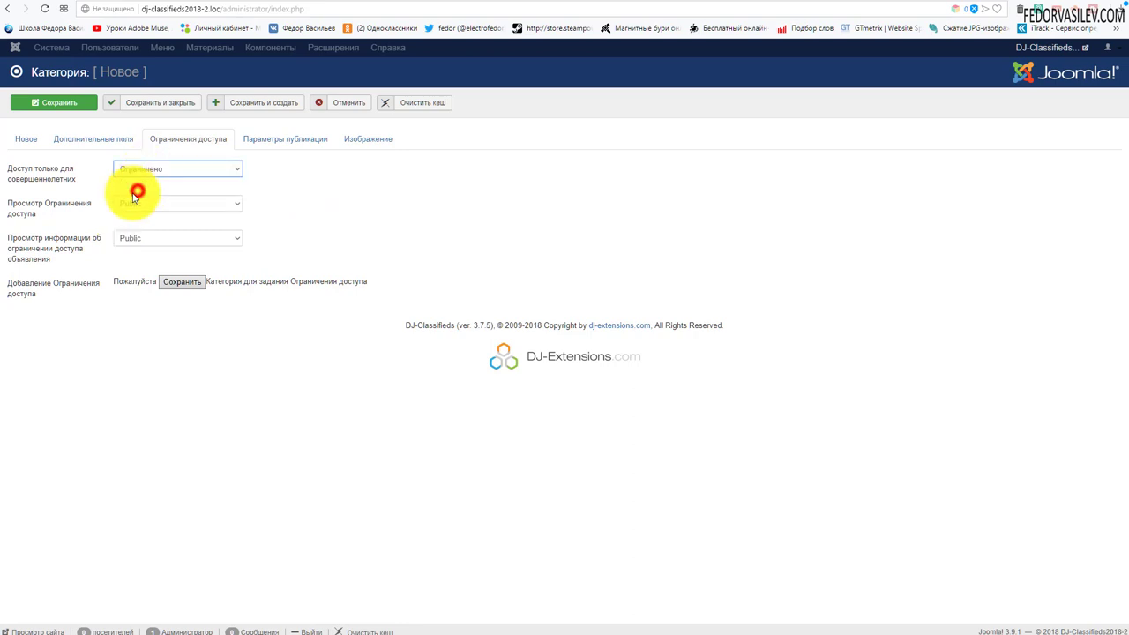
pyautogui.click(141, 171)
pyautogui.click(138, 181)
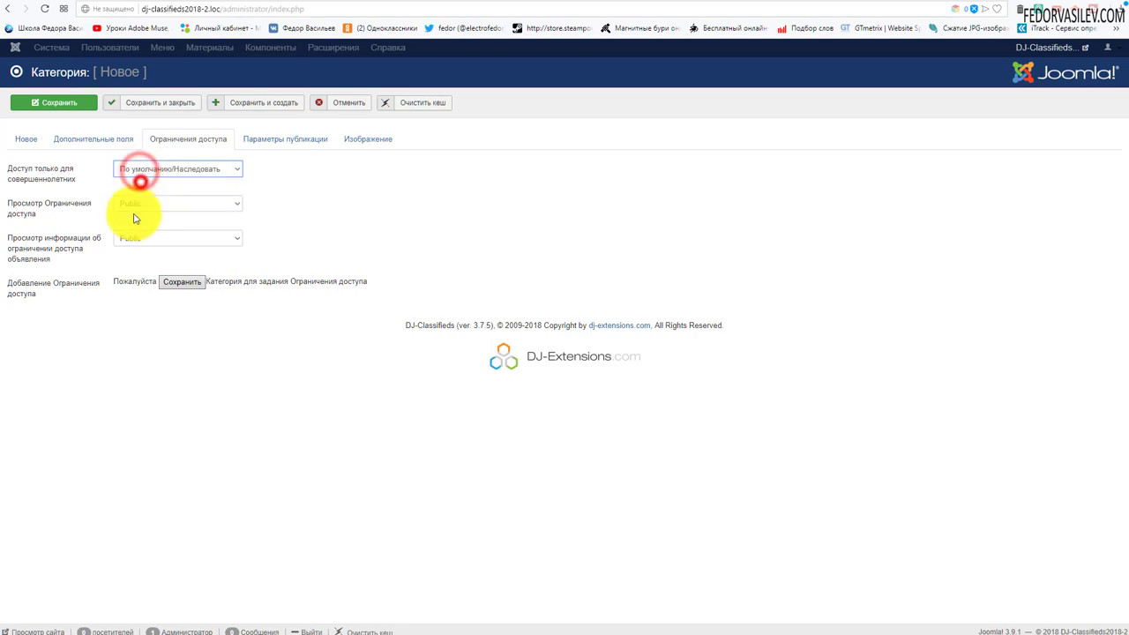
# Review the access levels offered for viewing the category and for viewing its ad information
pyautogui.click(139, 205)
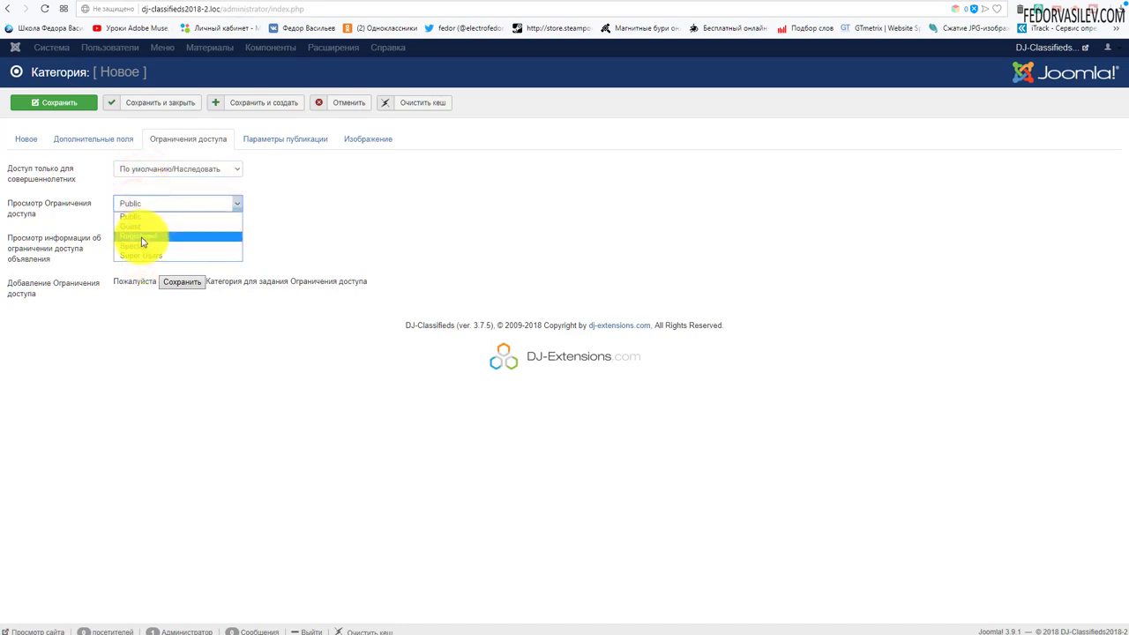
pyautogui.click(370, 222)
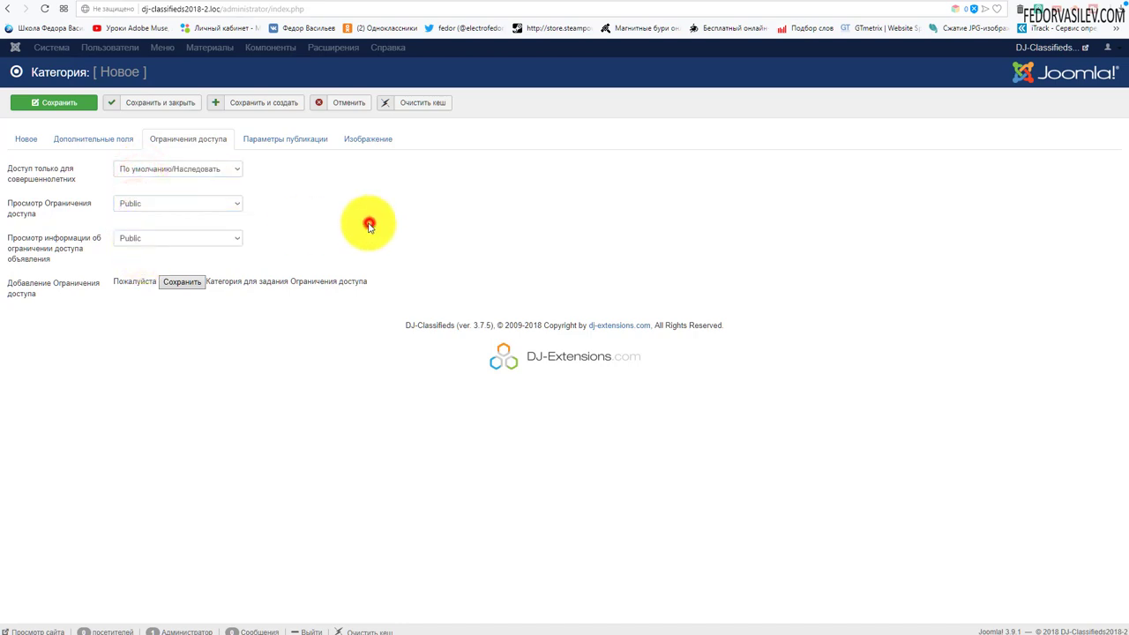
pyautogui.click(175, 215)
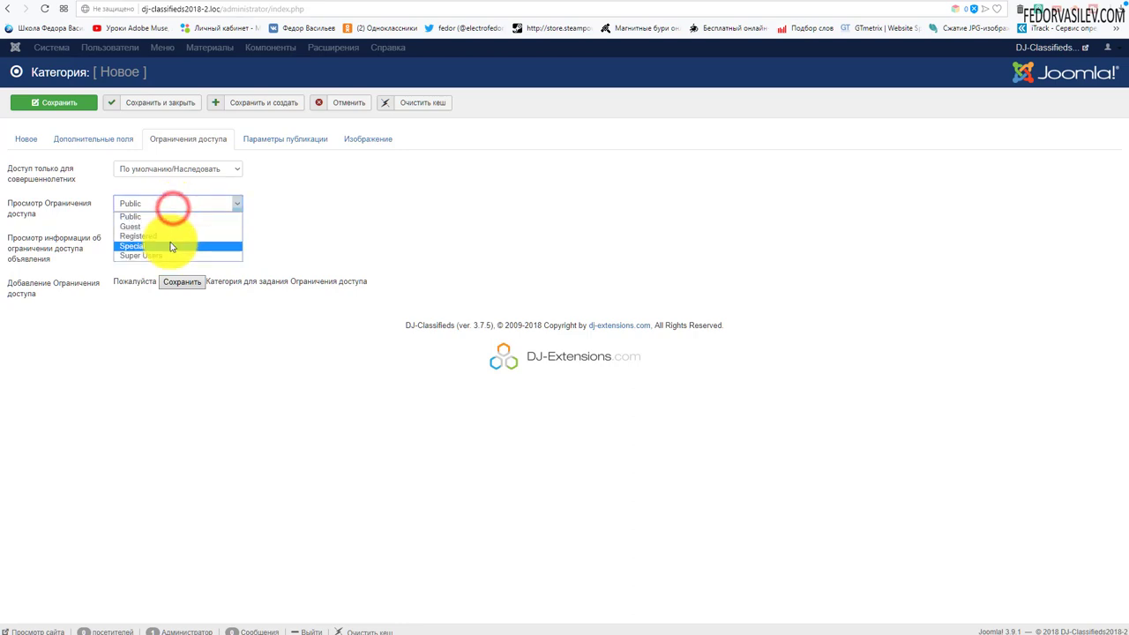
pyautogui.click(385, 199)
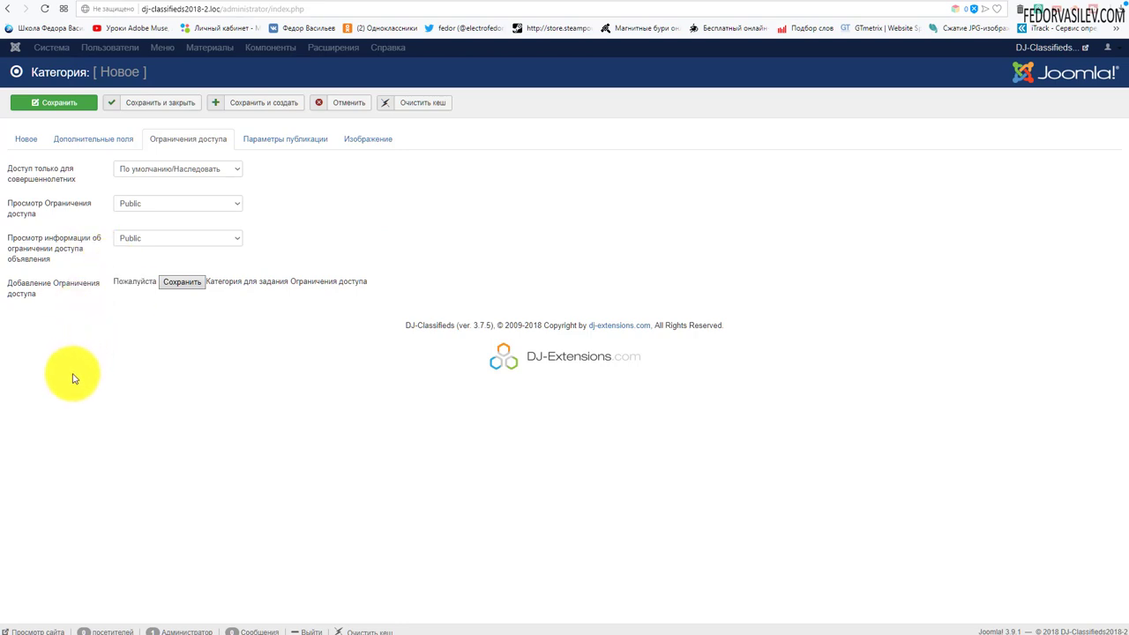
pyautogui.click(144, 238)
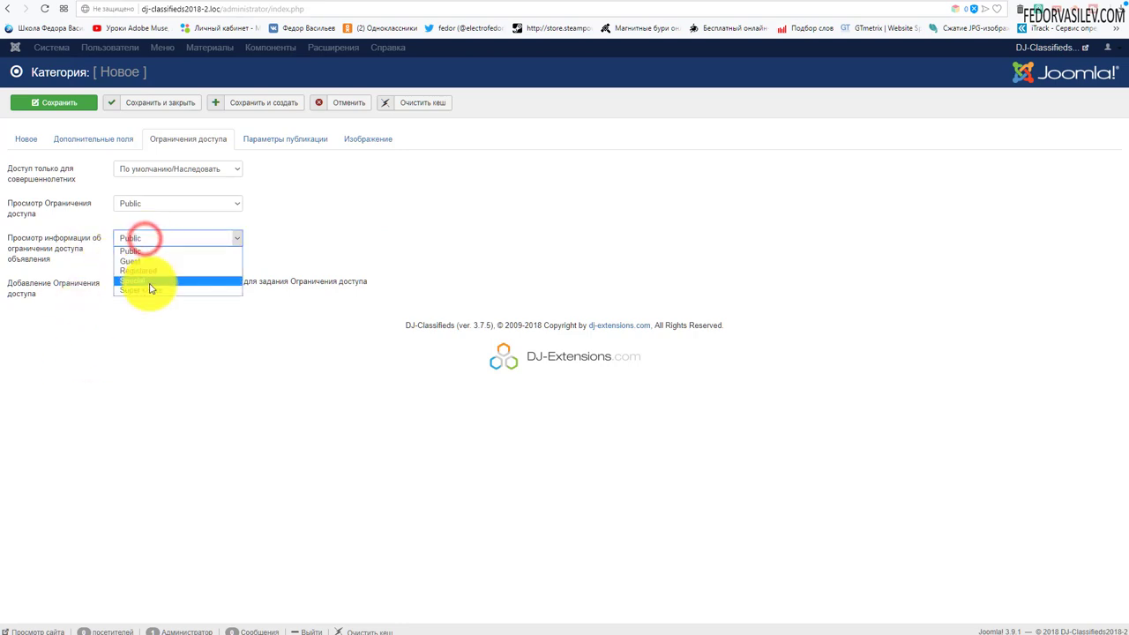
pyautogui.click(298, 228)
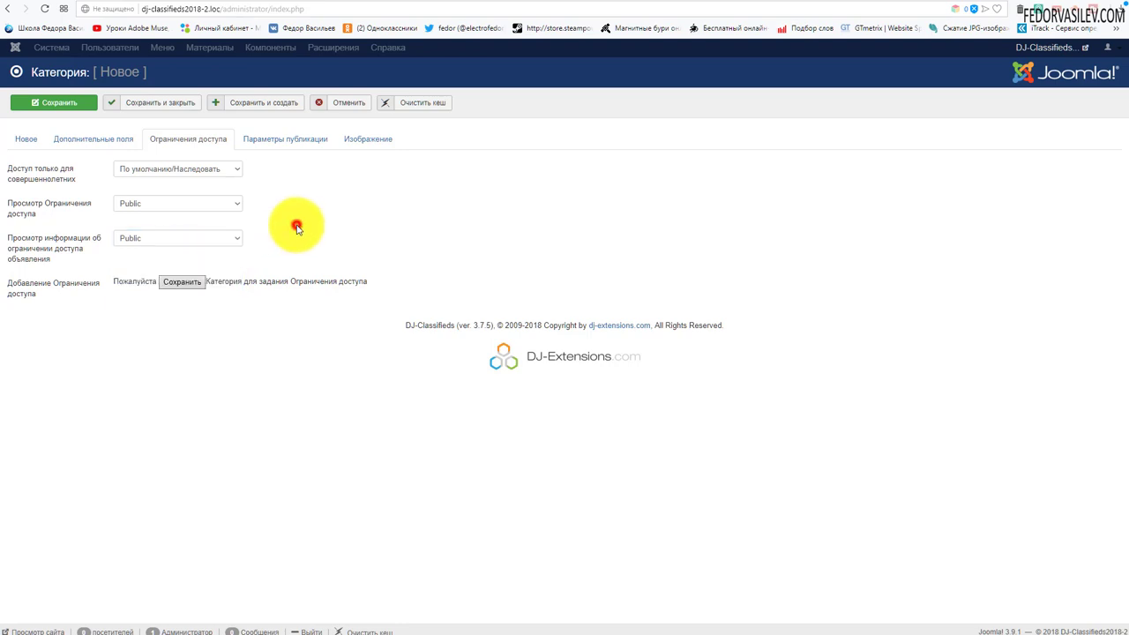
pyautogui.click(216, 239)
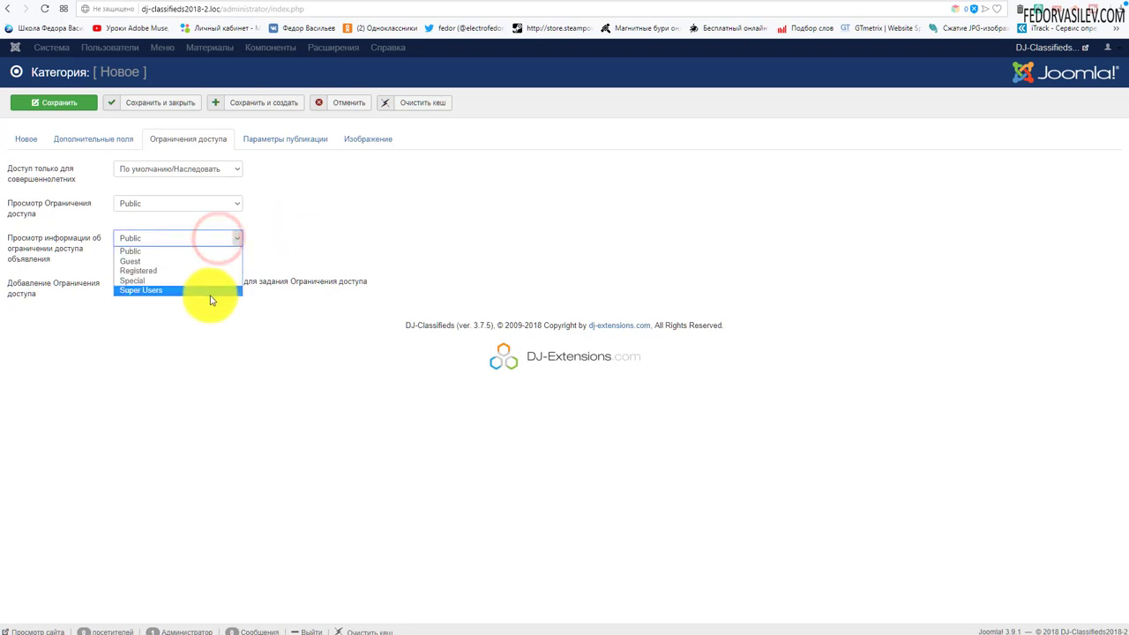
pyautogui.click(331, 223)
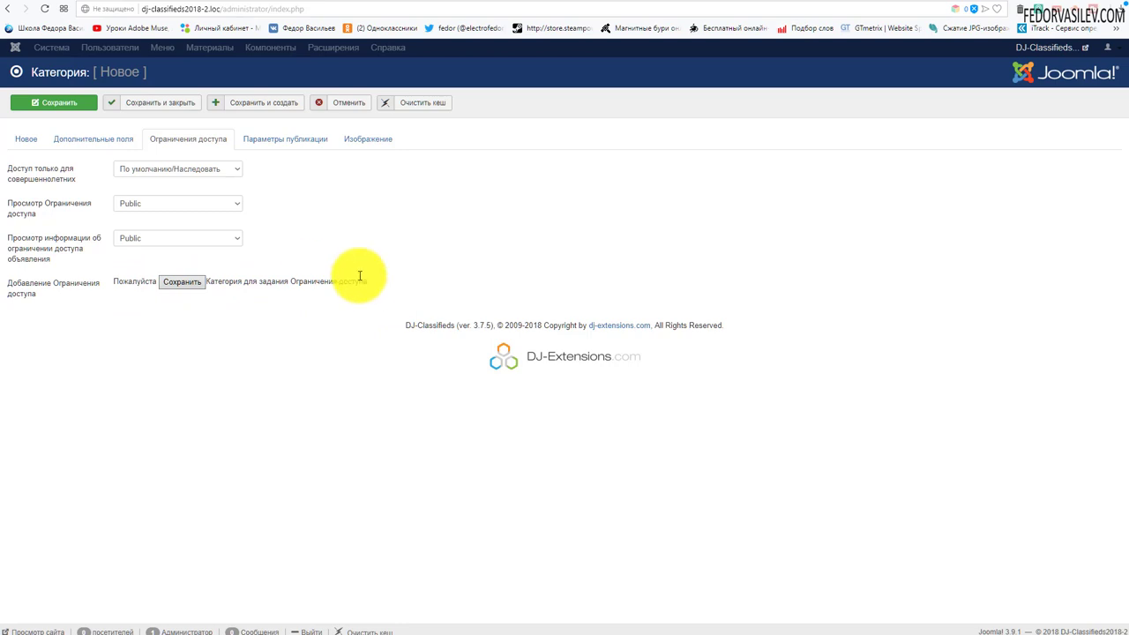
# Copy the category name "Сельское хозяйство" into the meta title, and look over the meta keywords and meta description fields
pyautogui.click(297, 141)
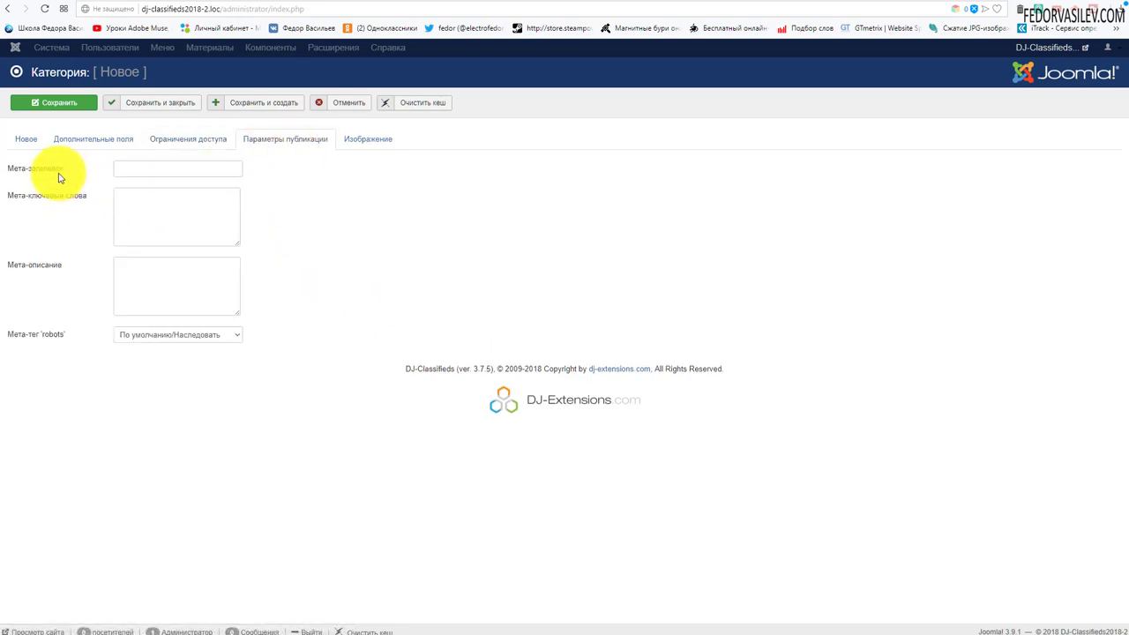
pyautogui.click(201, 171)
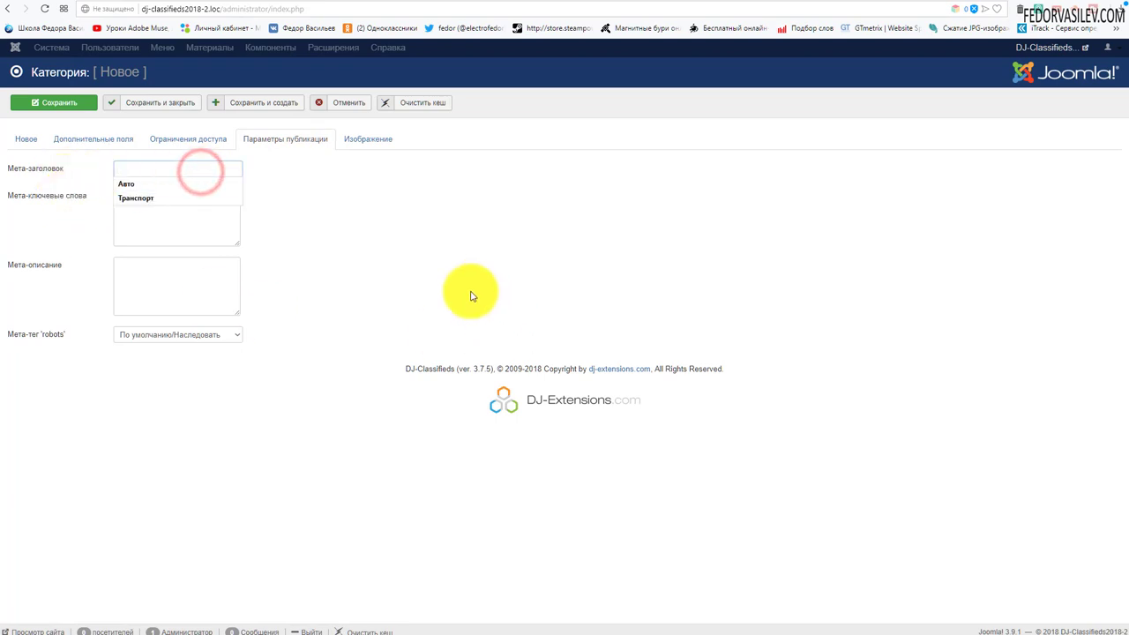
pyautogui.click(437, 256)
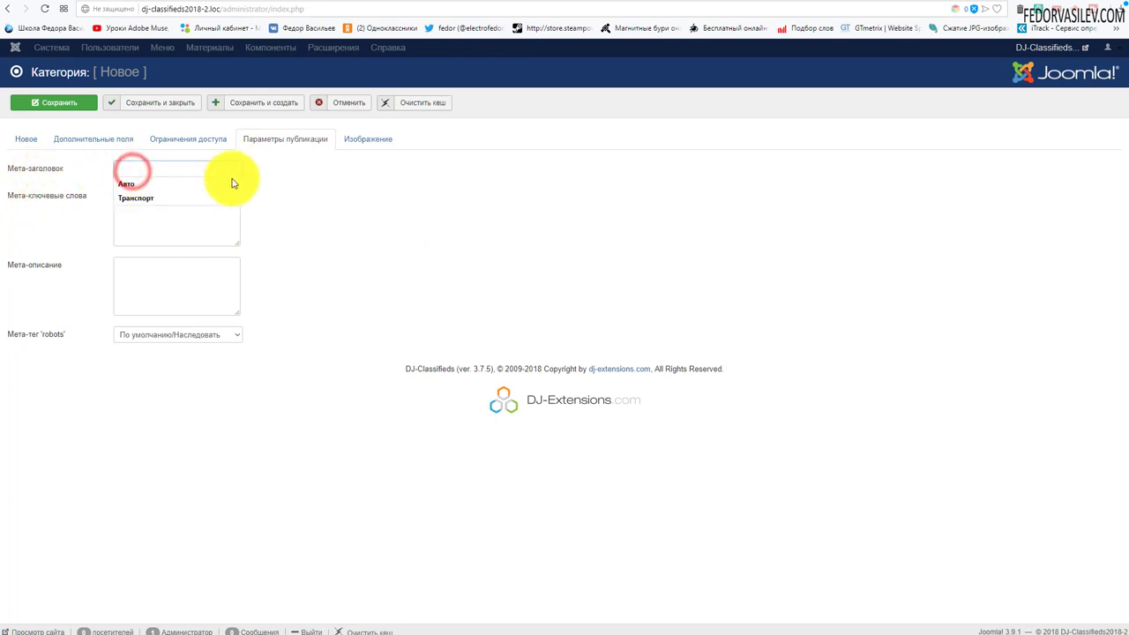
pyautogui.click(26, 140)
pyautogui.moveTo(202, 167); pyautogui.dragTo(74, 158)
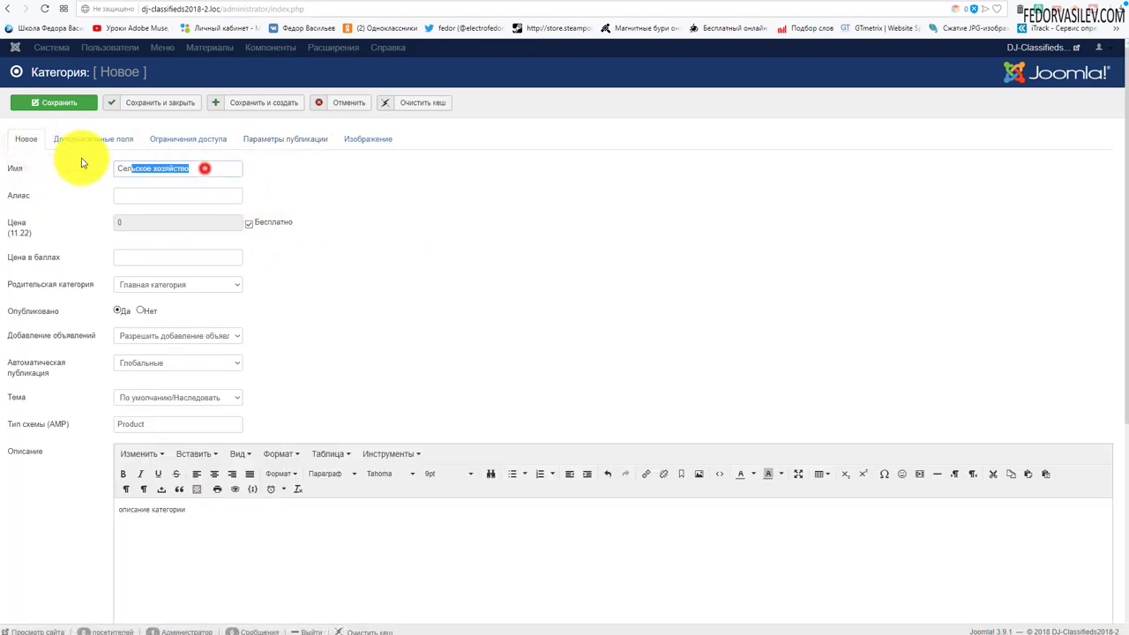
pyautogui.rightClick(141, 172)
pyautogui.click(164, 192)
pyautogui.click(252, 139)
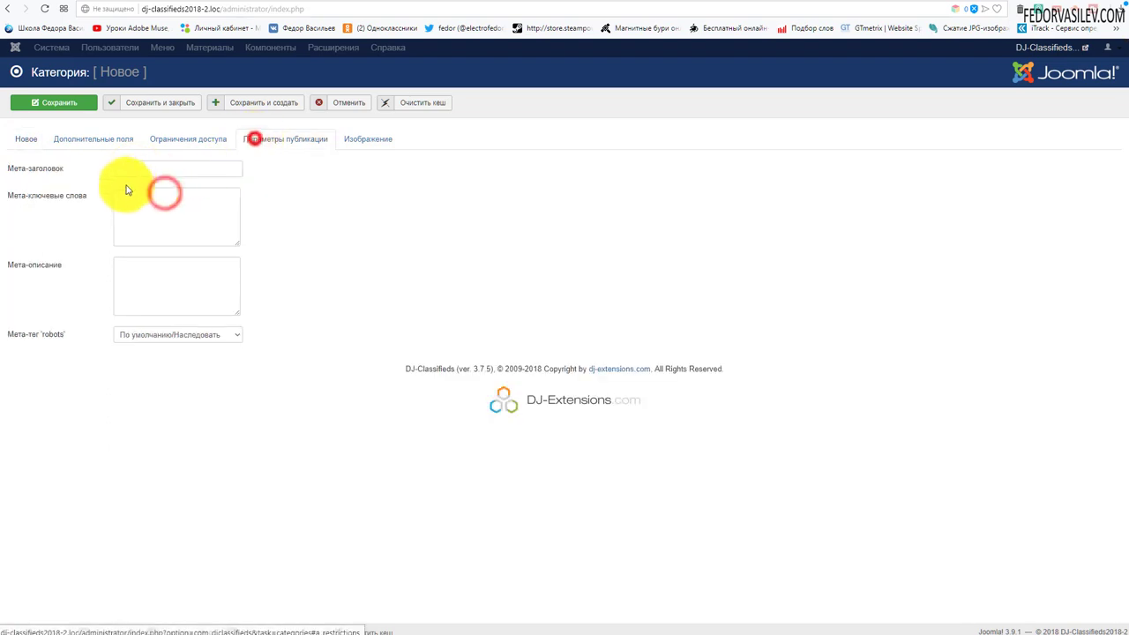
pyautogui.rightClick(132, 168)
pyautogui.click(155, 237)
pyautogui.click(323, 202)
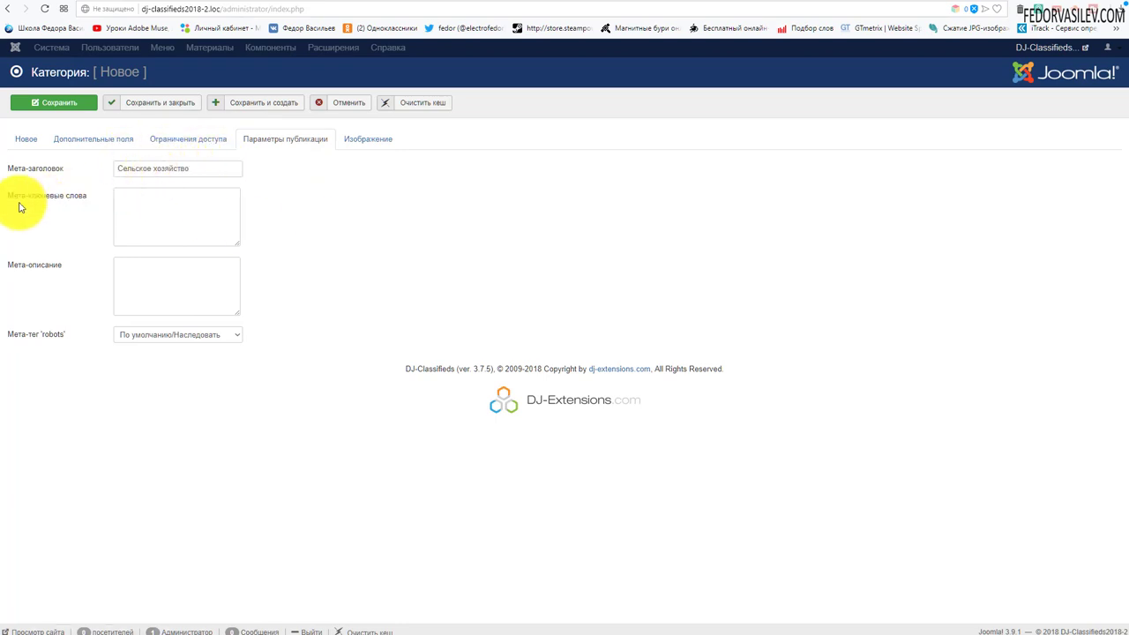
pyautogui.click(70, 195)
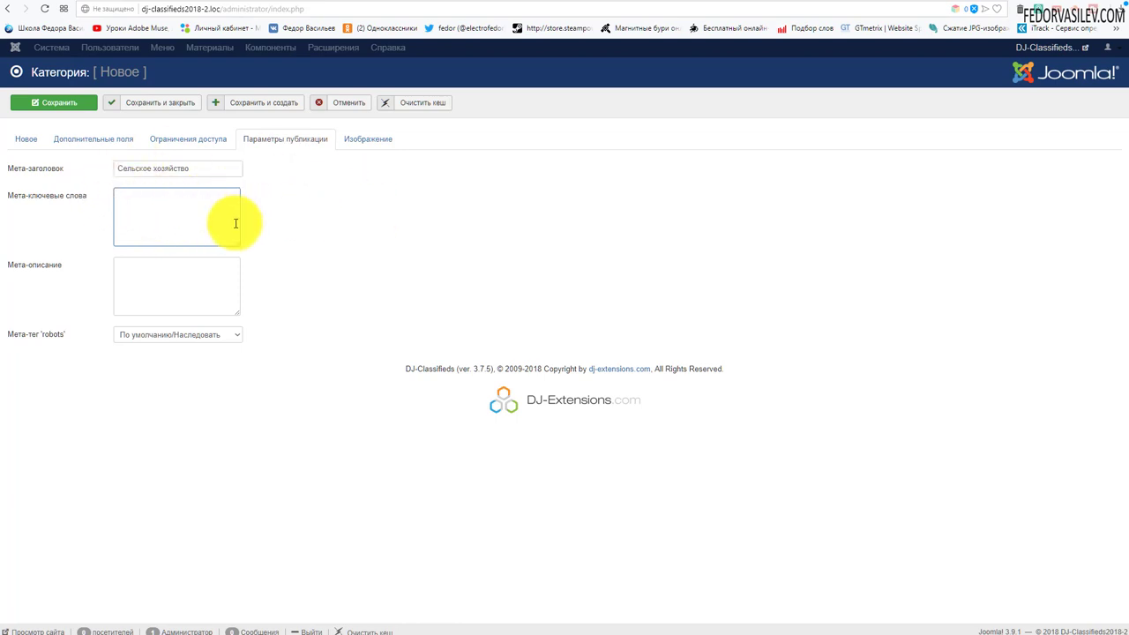
pyautogui.click(145, 277)
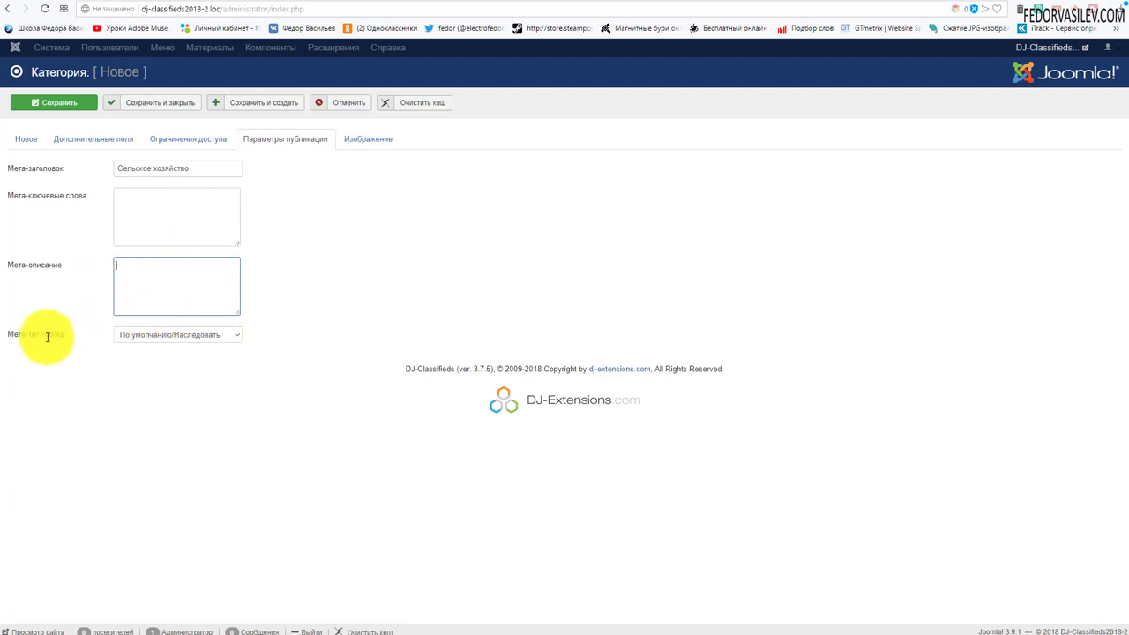
# Choose 102_agriculture_ths.png as the category's icon and save the category
pyautogui.click(360, 141)
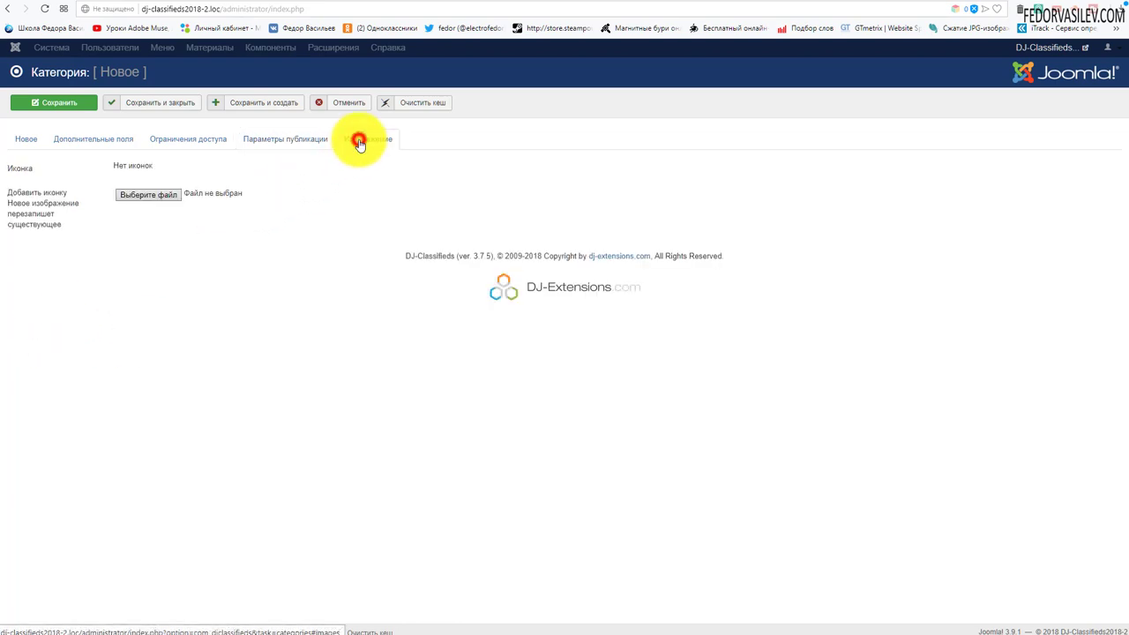
pyautogui.click(164, 197)
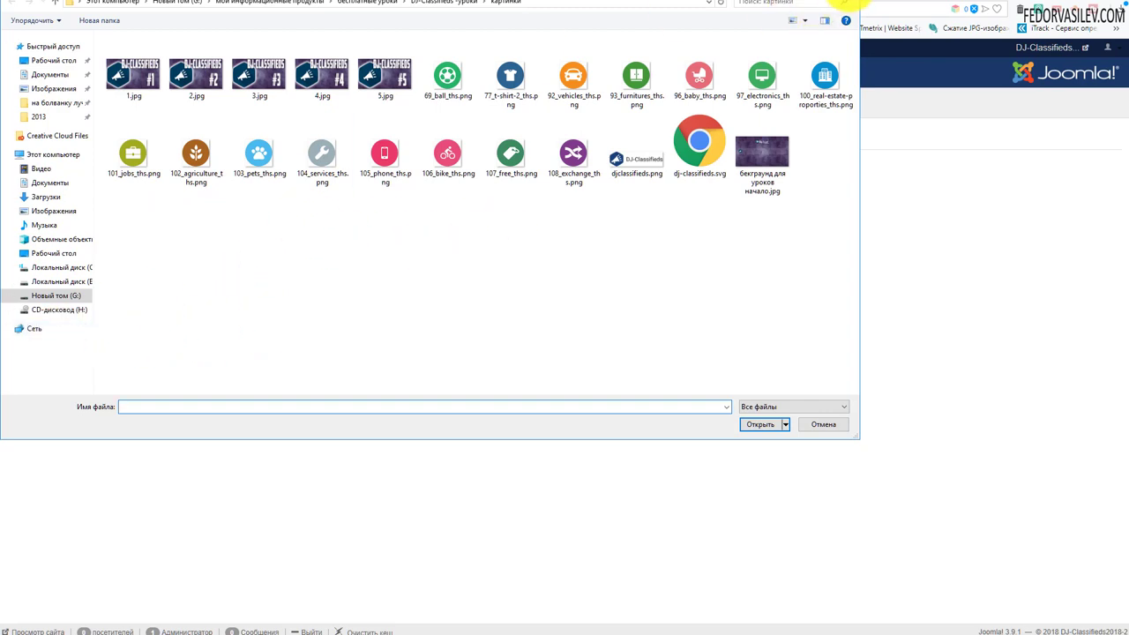
pyautogui.click(848, 2)
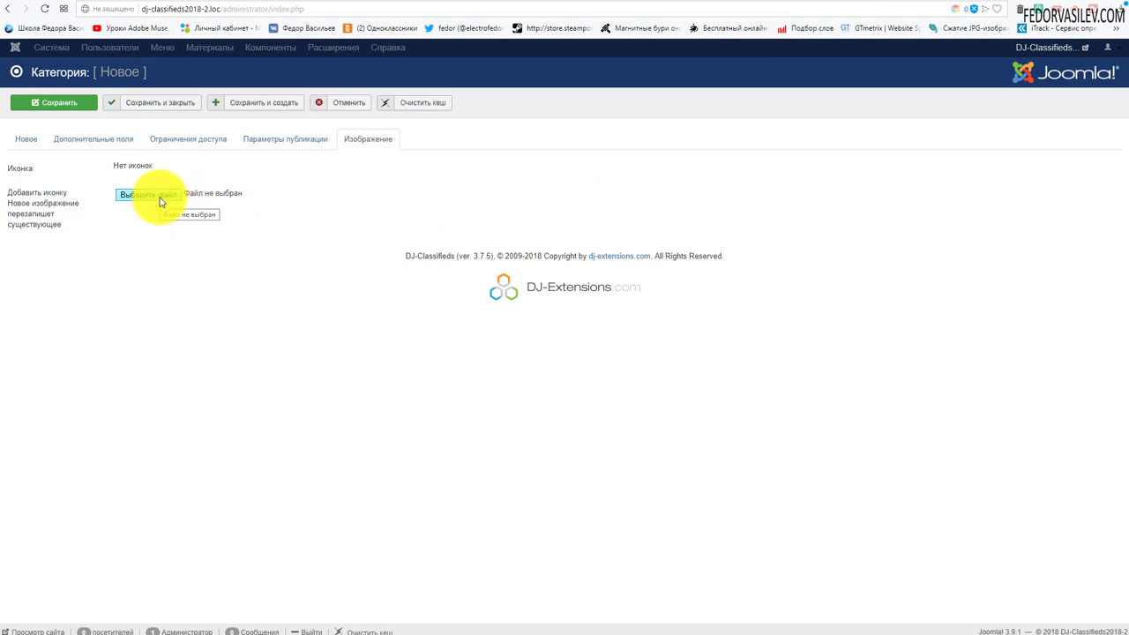
pyautogui.click(150, 203)
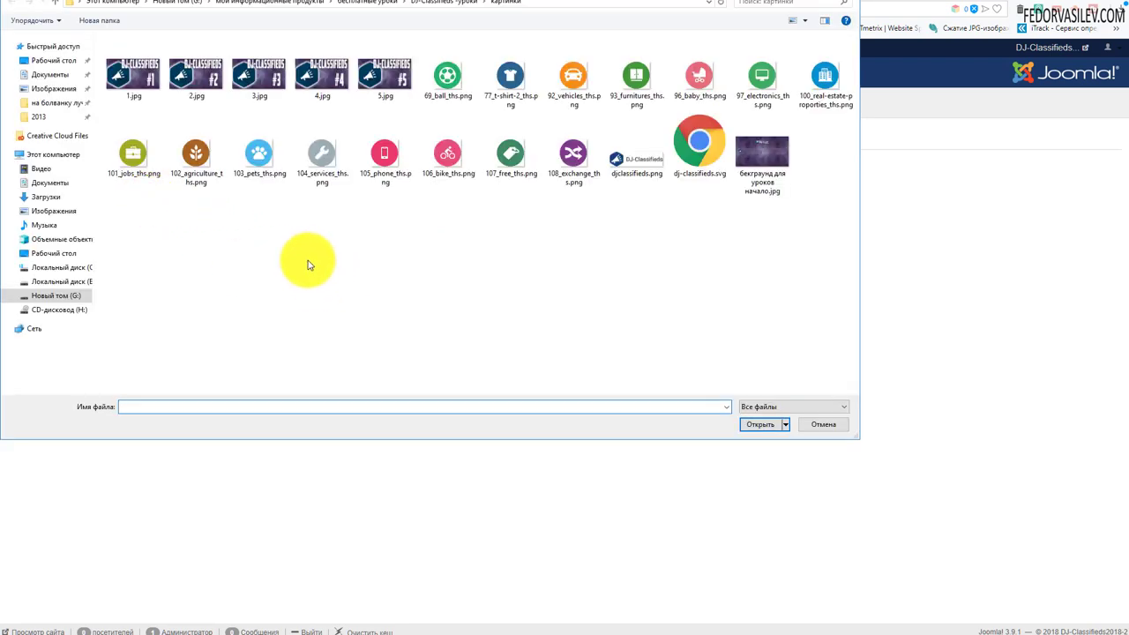
pyautogui.click(196, 154)
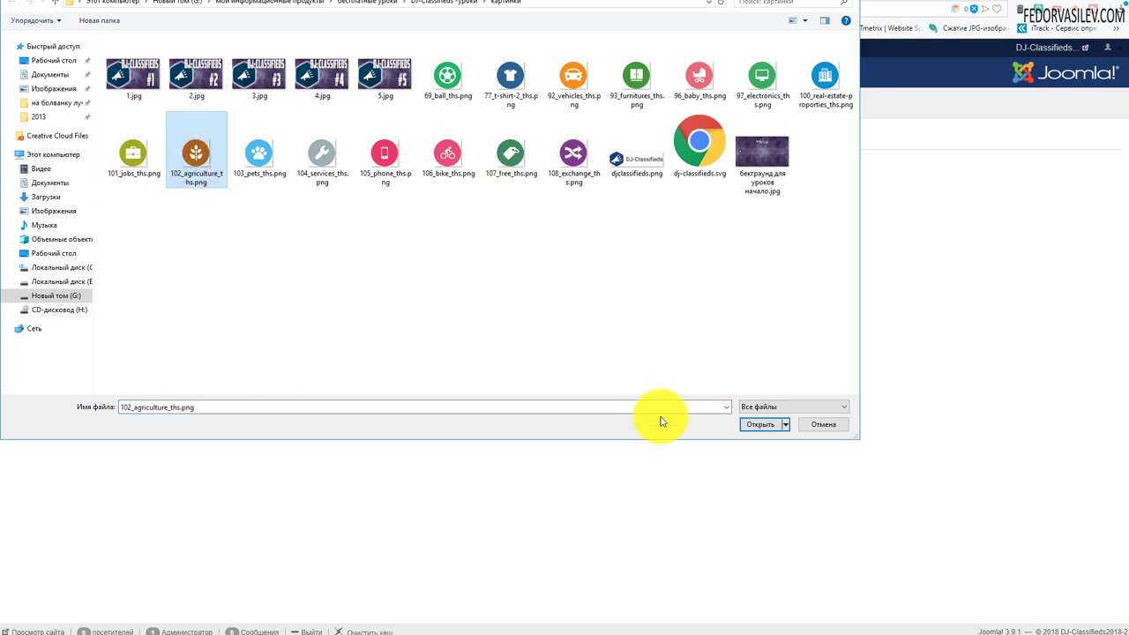
pyautogui.click(750, 425)
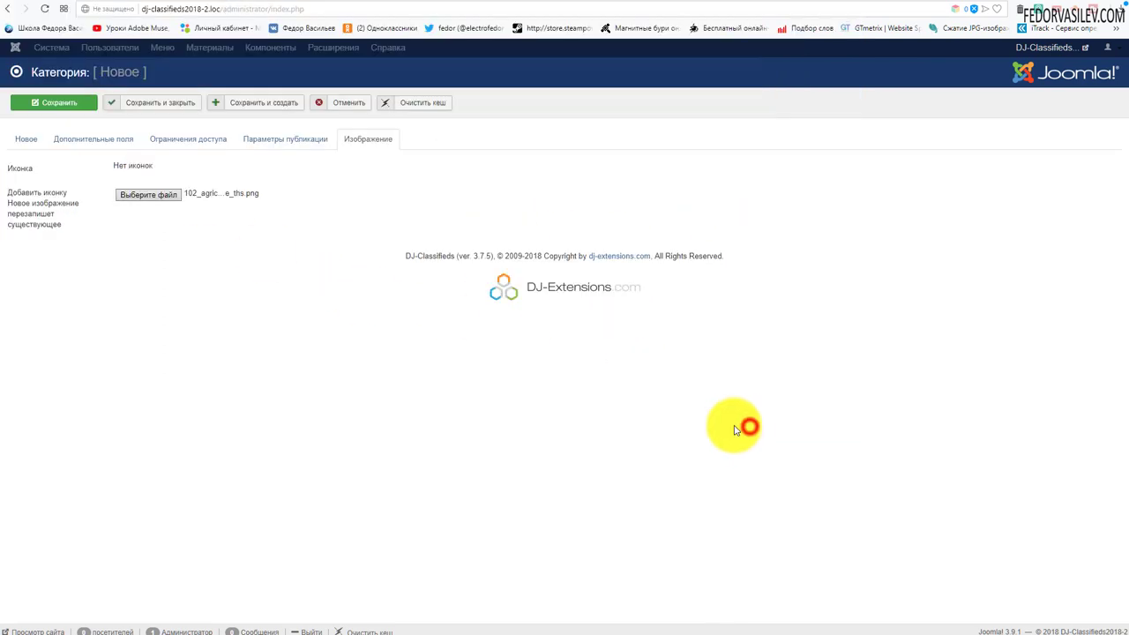
pyautogui.click(81, 104)
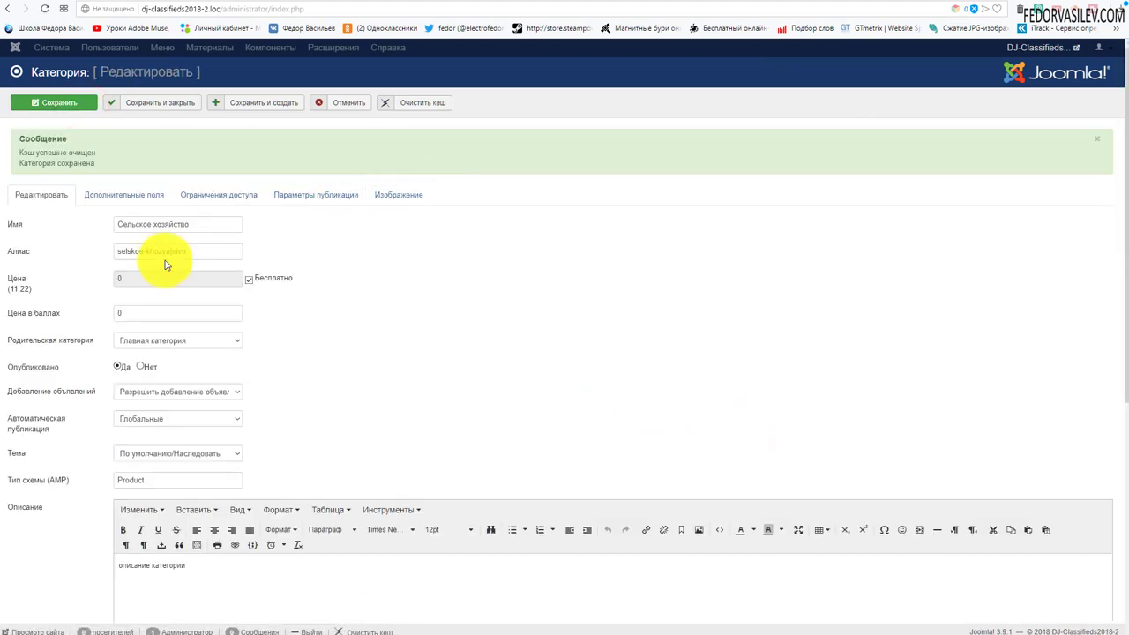
# Check the saved category's alias and description, and close it to return to the category list
pyautogui.moveTo(202, 254); pyautogui.dragTo(88, 285)
pyautogui.scroll(-5, 514, 290)
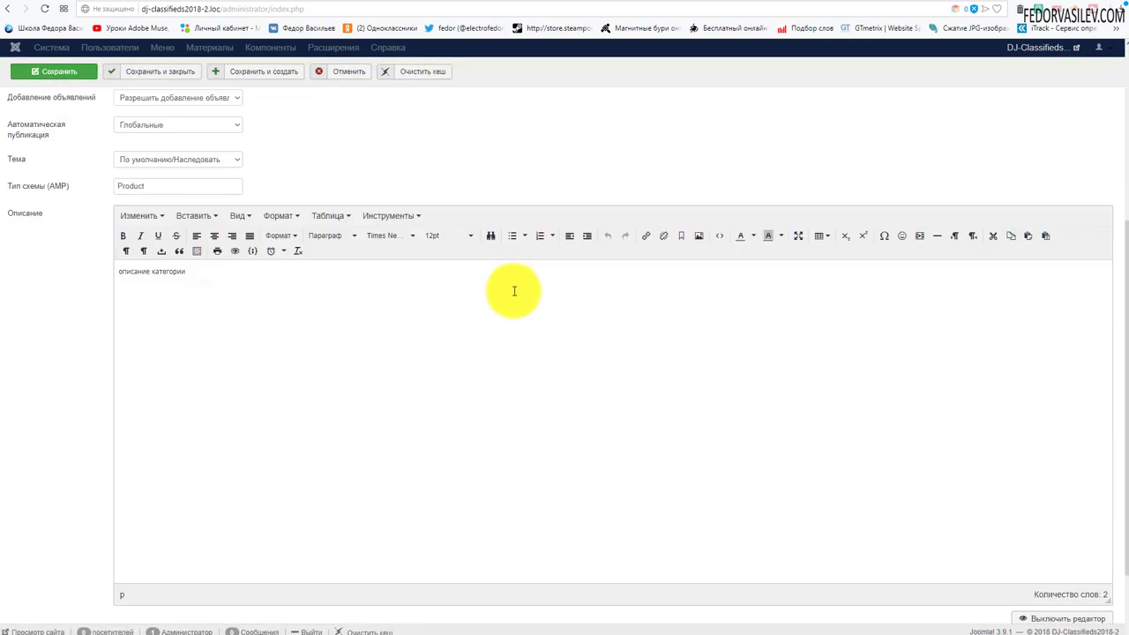
pyautogui.scroll(5, 516, 287)
pyautogui.click(347, 103)
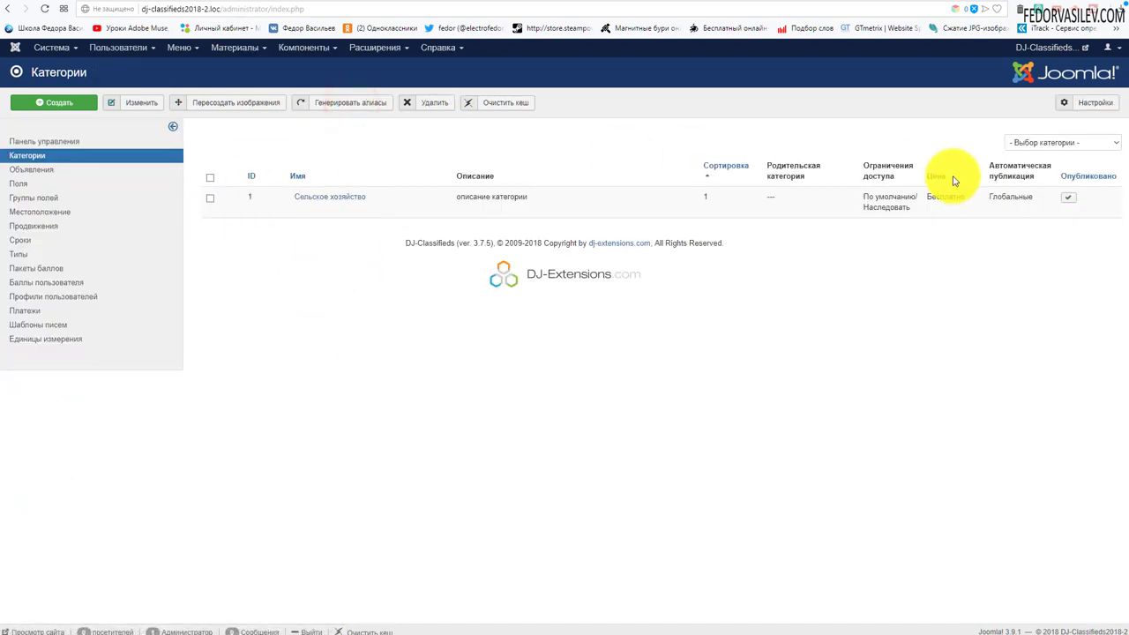
# Reload the new site's front page to check for the category, and compare it with the category block on the dj-classifieds2018.loc demo site
pyautogui.hotkey('ctrl', 'Tab')
pyautogui.click(44, 8)
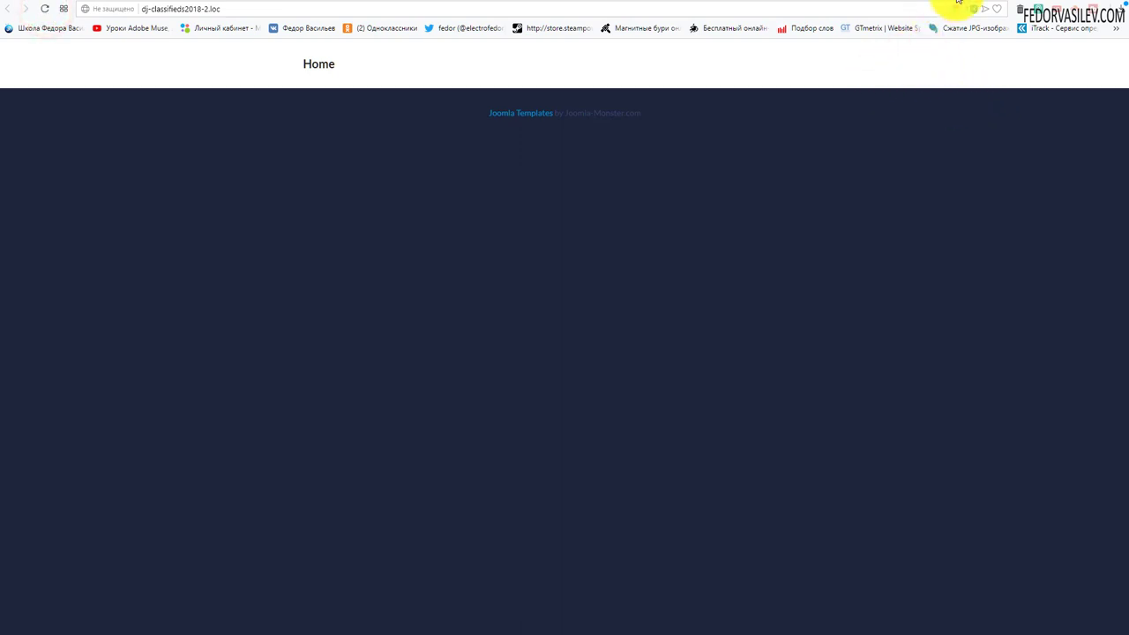
pyautogui.hotkey('ctrl', 'Tab')
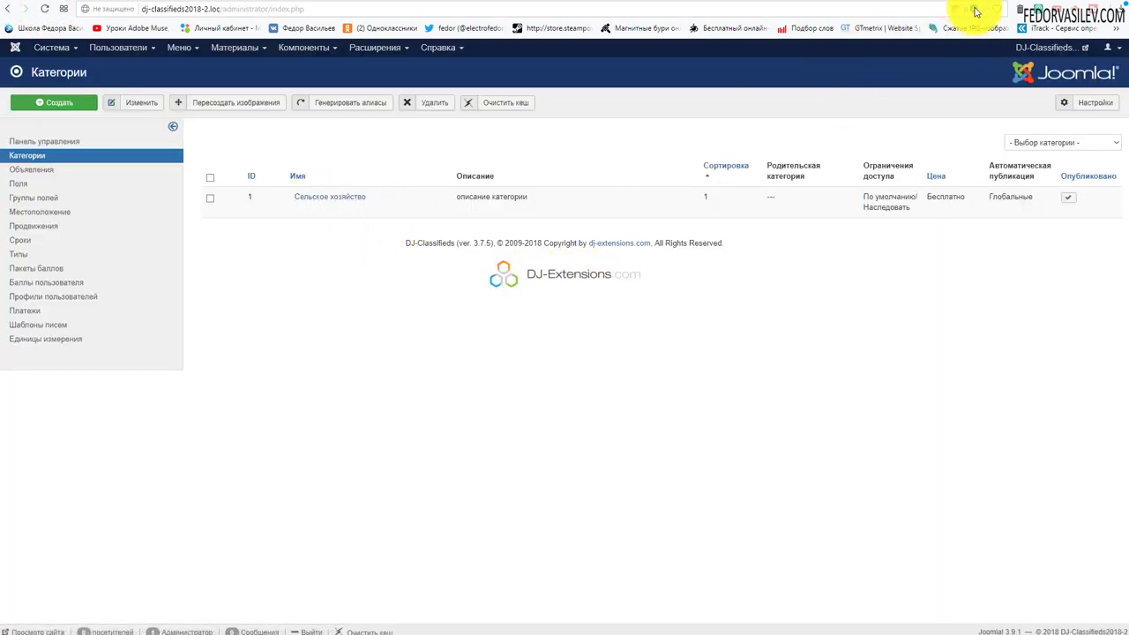
pyautogui.hotkey('ctrl', 'Tab')
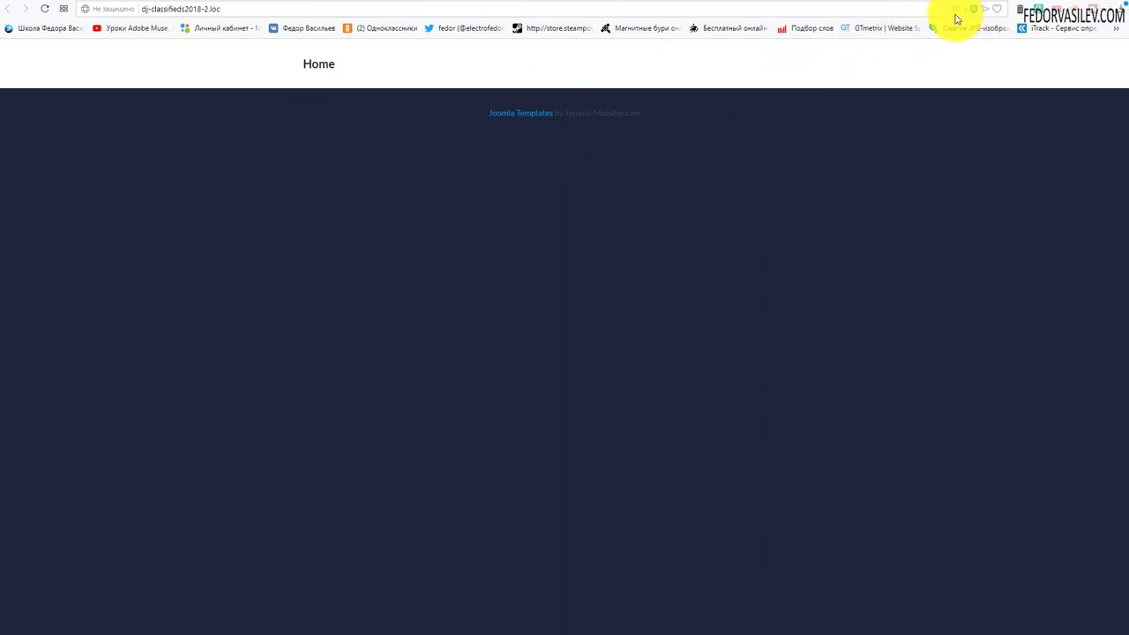
pyautogui.hotkey('ctrl', 'Tab')
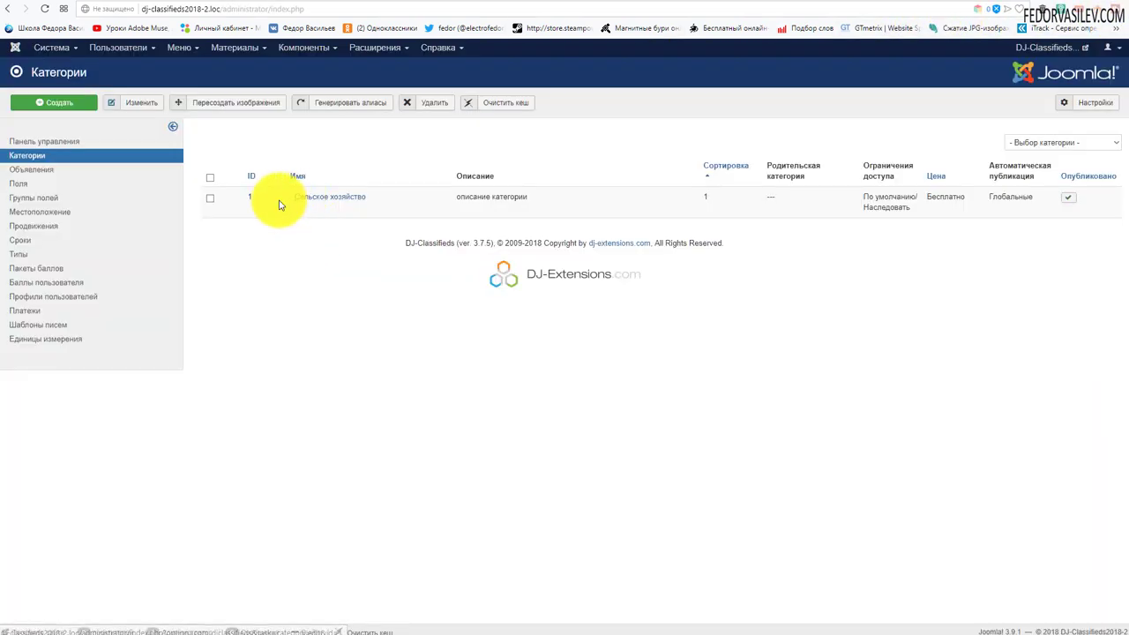
pyautogui.hotkey('ctrl', 'Tab')
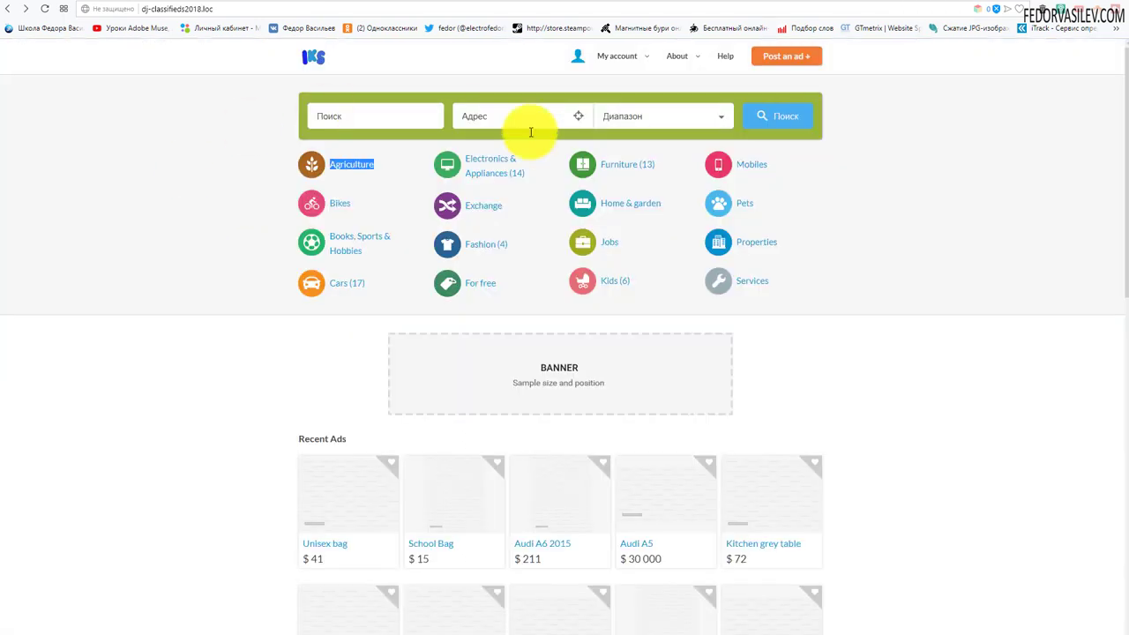
# Return to the administrator and look through the full list of created categories, from "Сельское хозяйство" to "Услуги"
pyautogui.hotkey('ctrl', 'Tab')
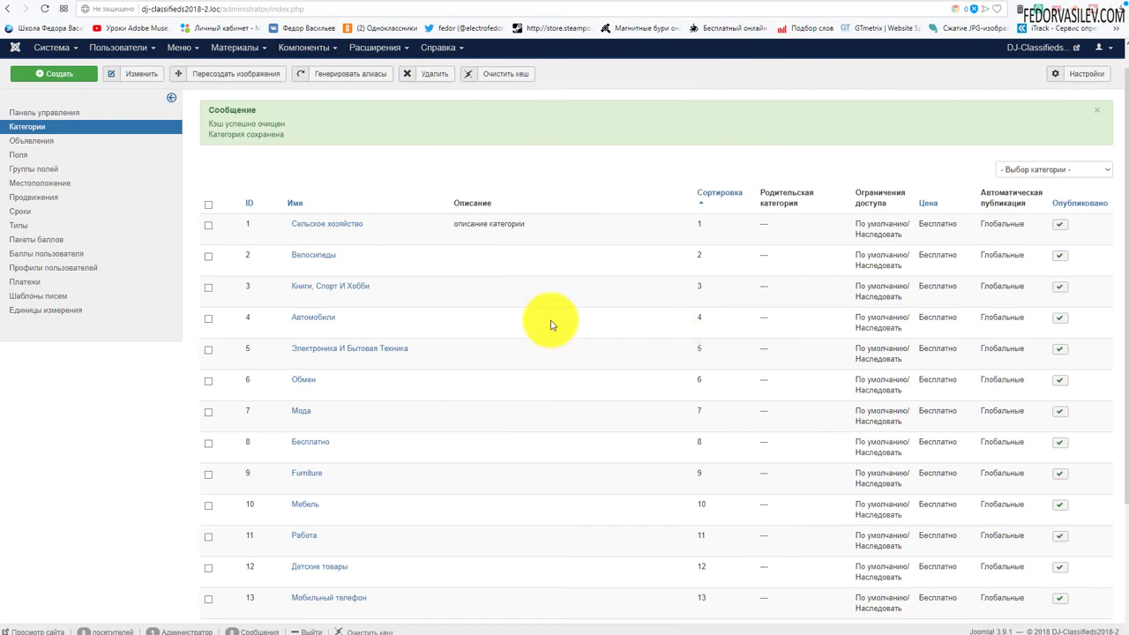
pyautogui.scroll(-3, 533, 315)
pyautogui.scroll(4, 335, 441)
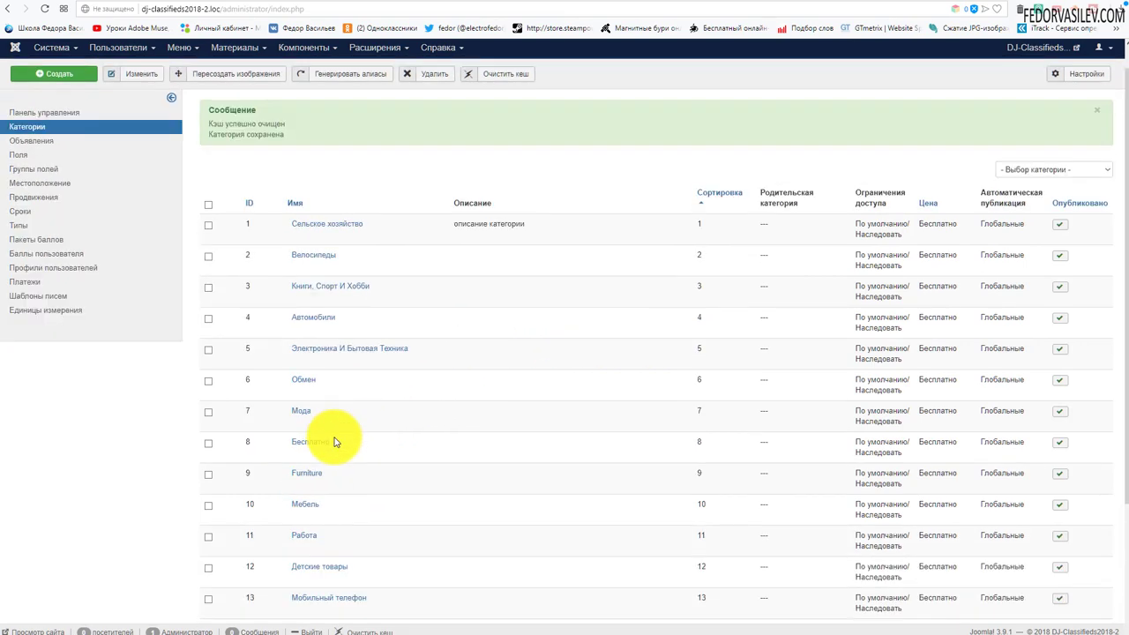
pyautogui.scroll(-2, 313, 212)
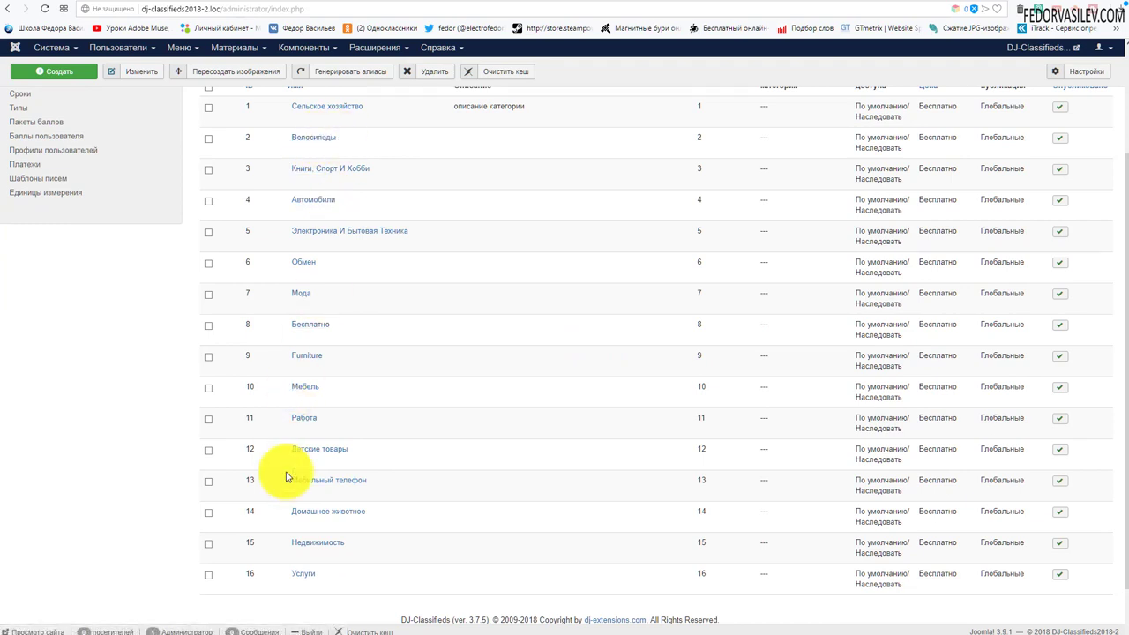
pyautogui.scroll(2, 425, 430)
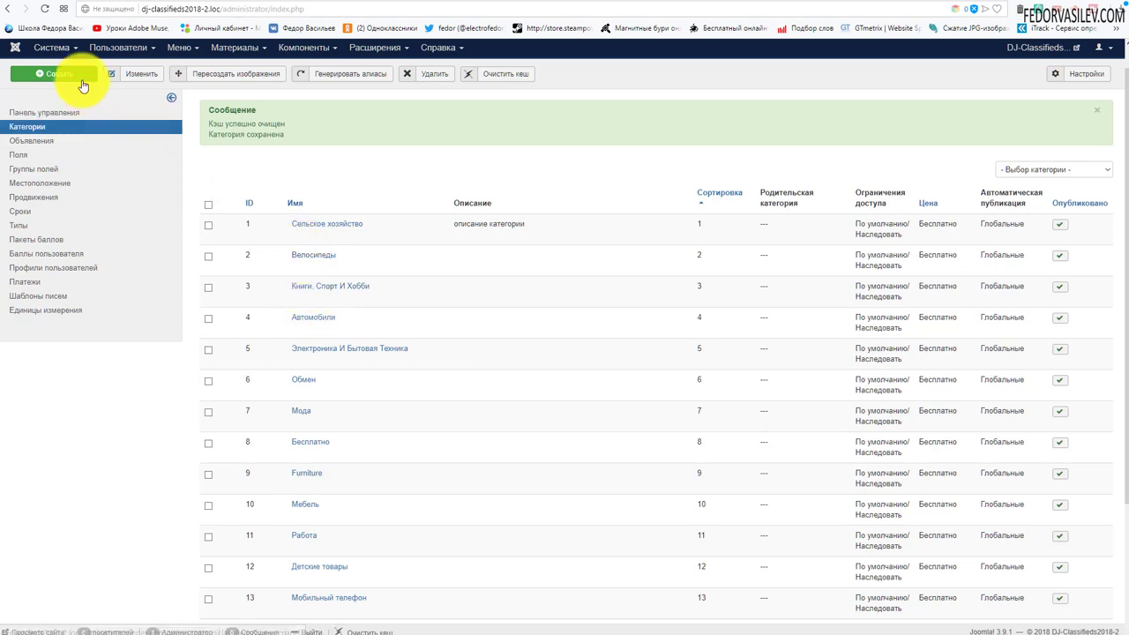
# Make "Велосипеды" a subcategory by setting its parent category to "Сельское хозяйство", and save and close it
pyautogui.click(315, 259)
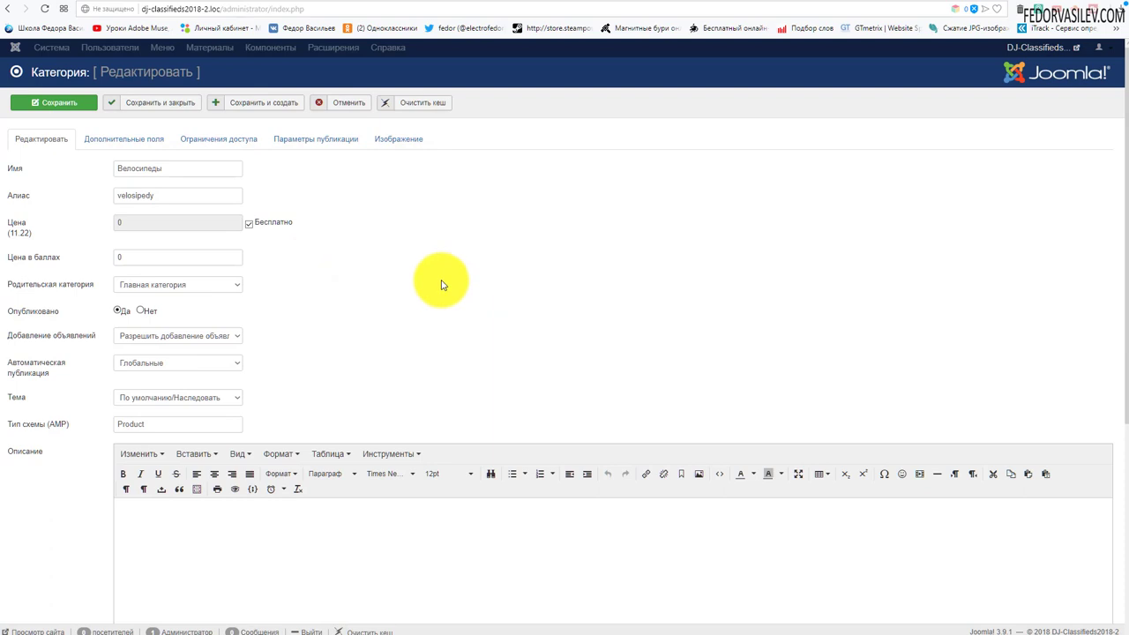
pyautogui.click(192, 289)
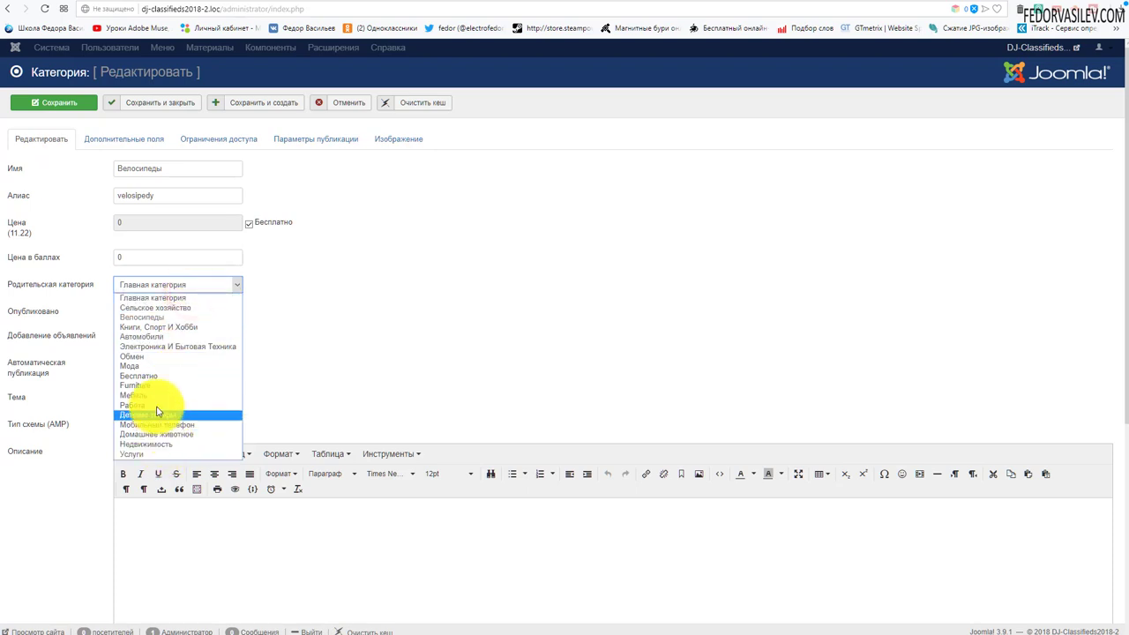
pyautogui.click(195, 309)
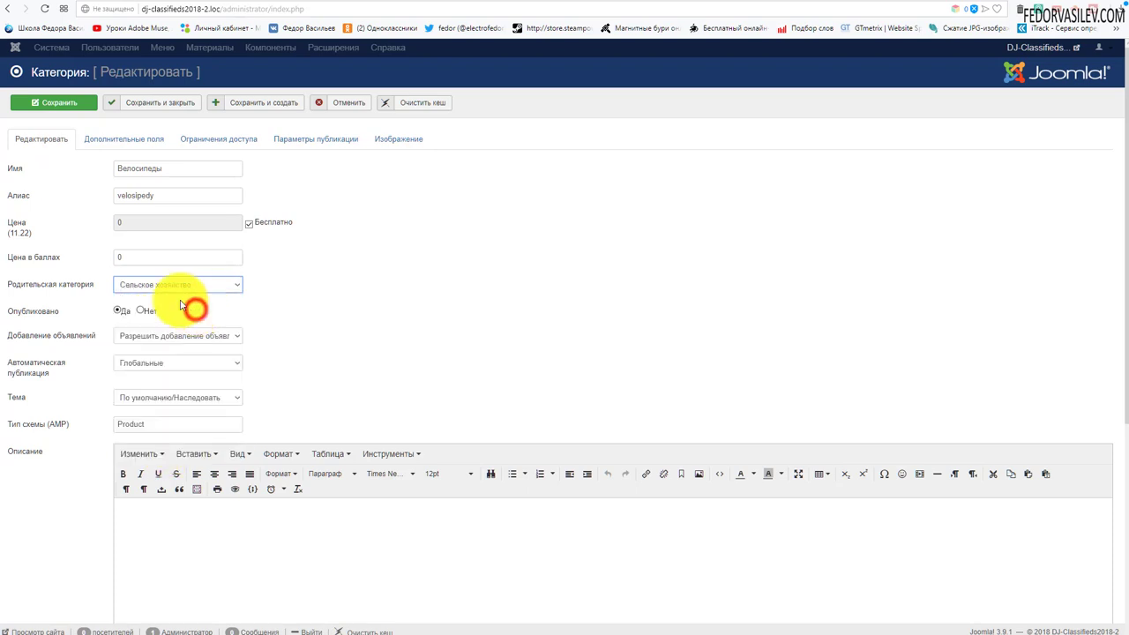
pyautogui.click(175, 104)
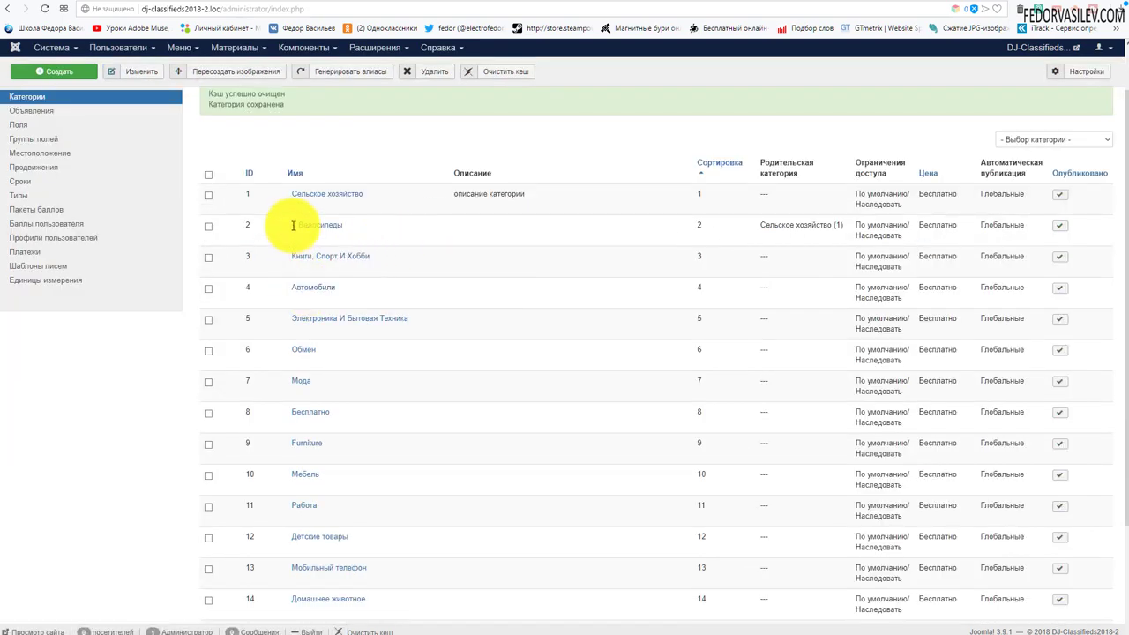
# Check how the "Велосипеды" subcategory and its parent are shown in the category list, and switch to the demo site's home page for comparison
pyautogui.tripleClick(291, 224)
pyautogui.click(356, 138)
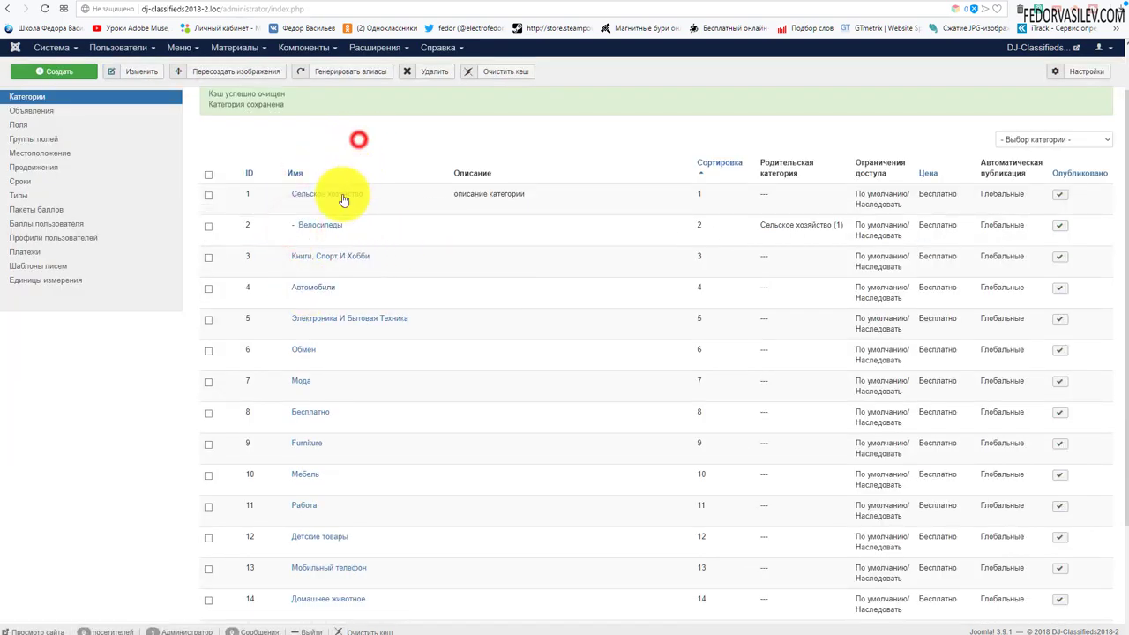
pyautogui.moveTo(286, 224); pyautogui.dragTo(376, 225)
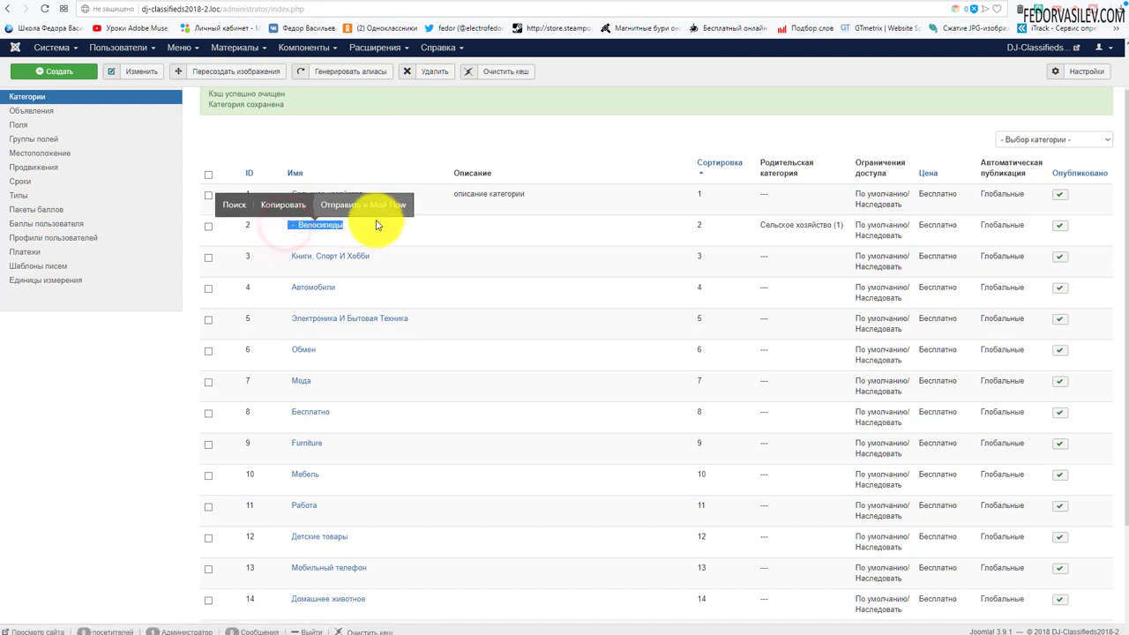
pyautogui.click(362, 236)
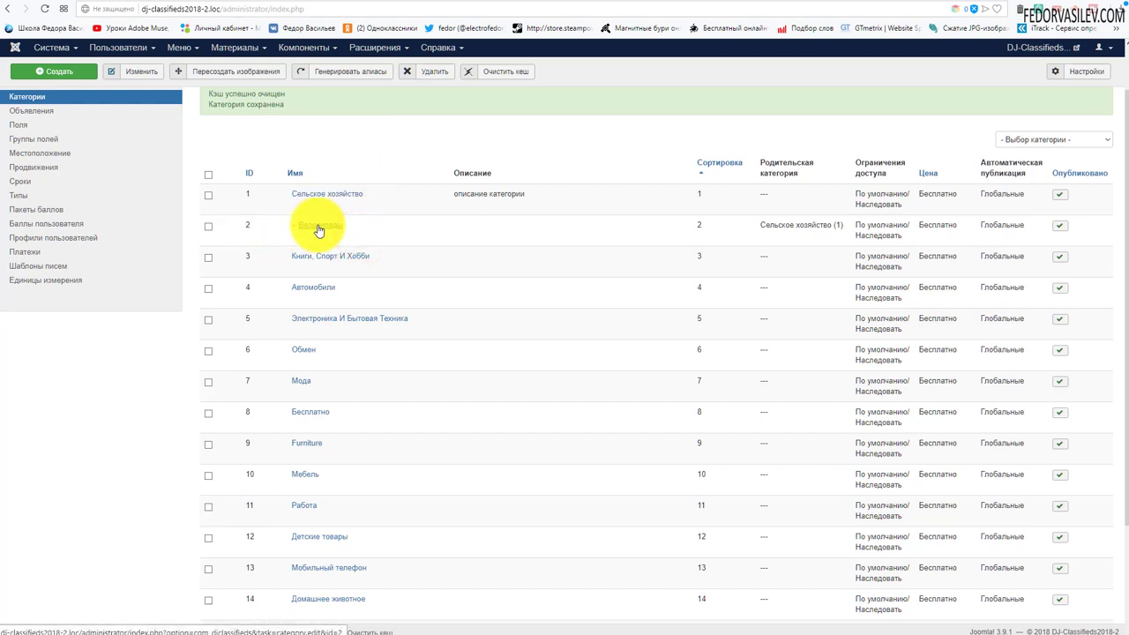
pyautogui.click(757, 150)
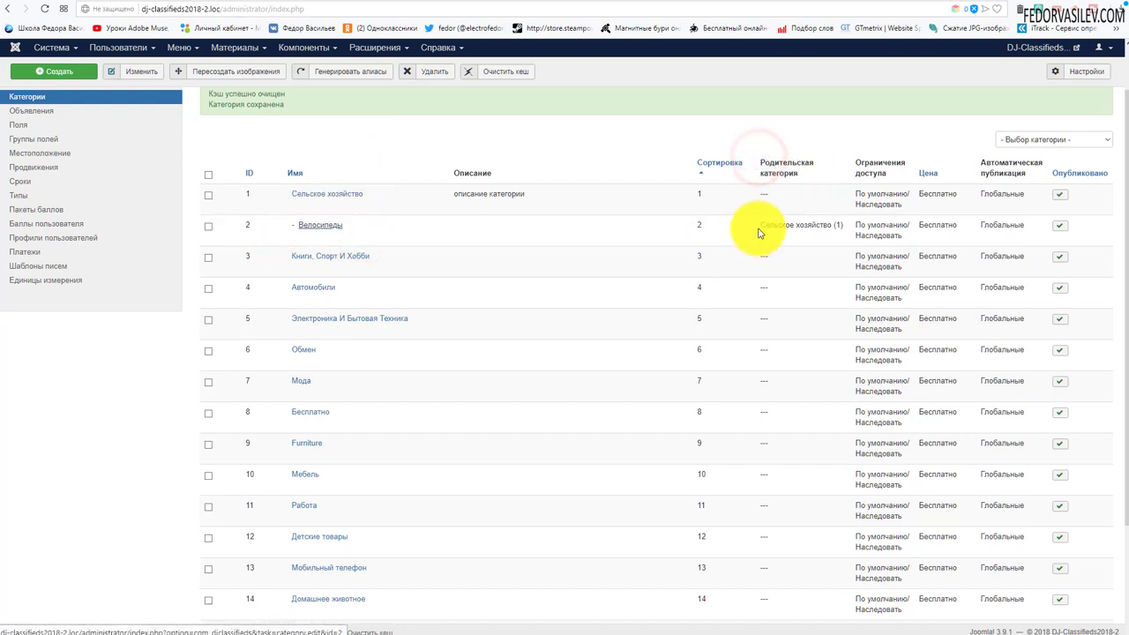
pyautogui.moveTo(756, 225); pyautogui.dragTo(847, 225)
pyautogui.click(567, 141)
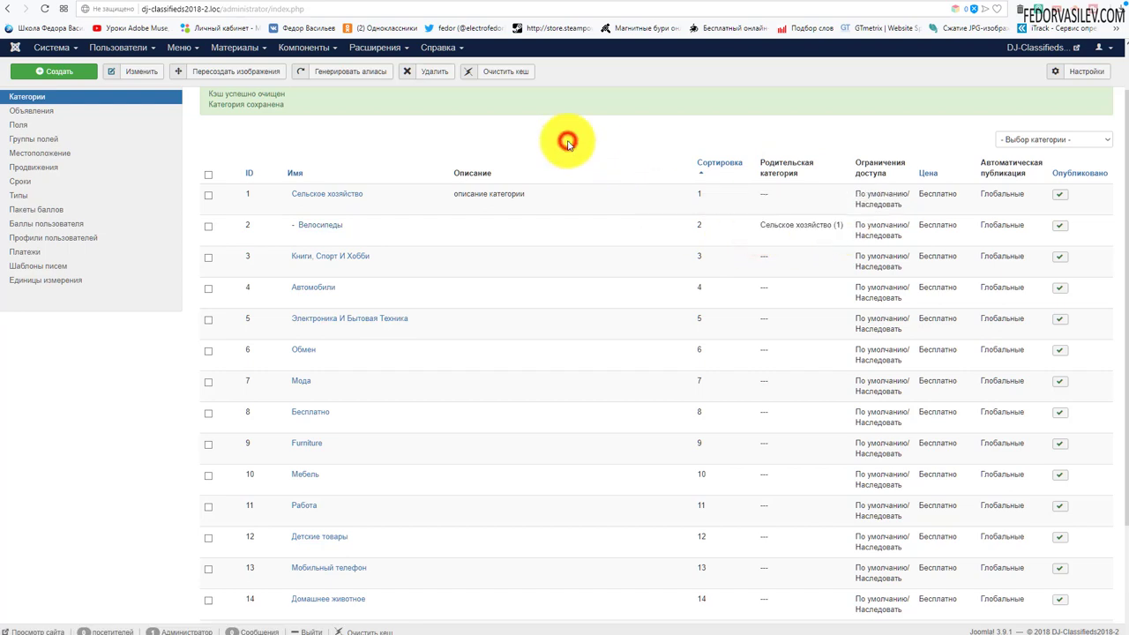
pyautogui.hotkey('ctrl', 'Tab')
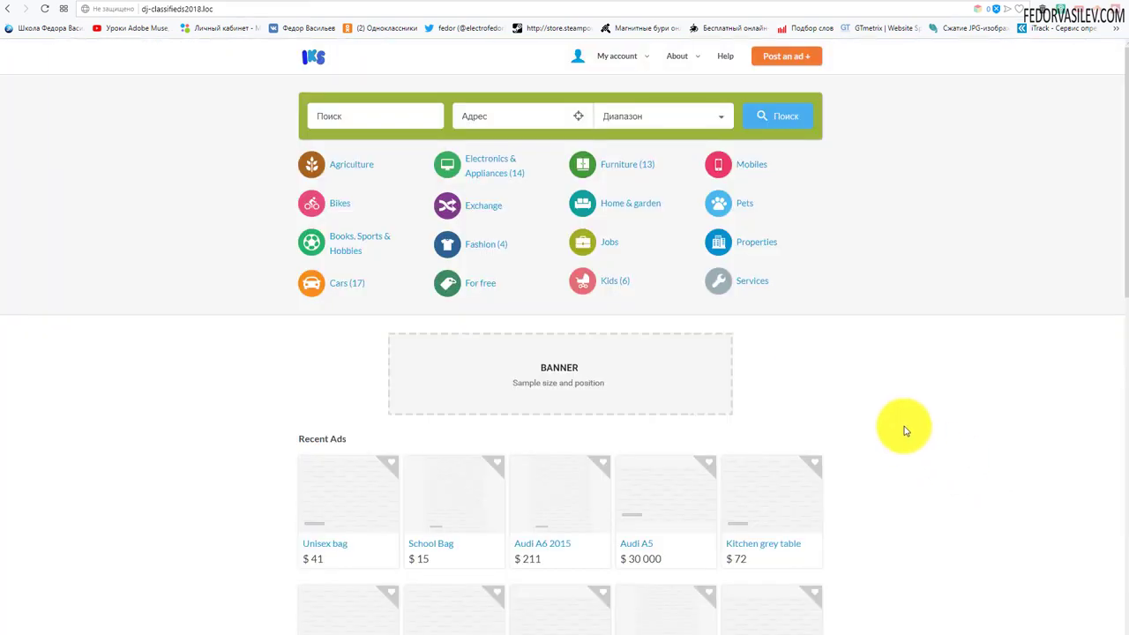